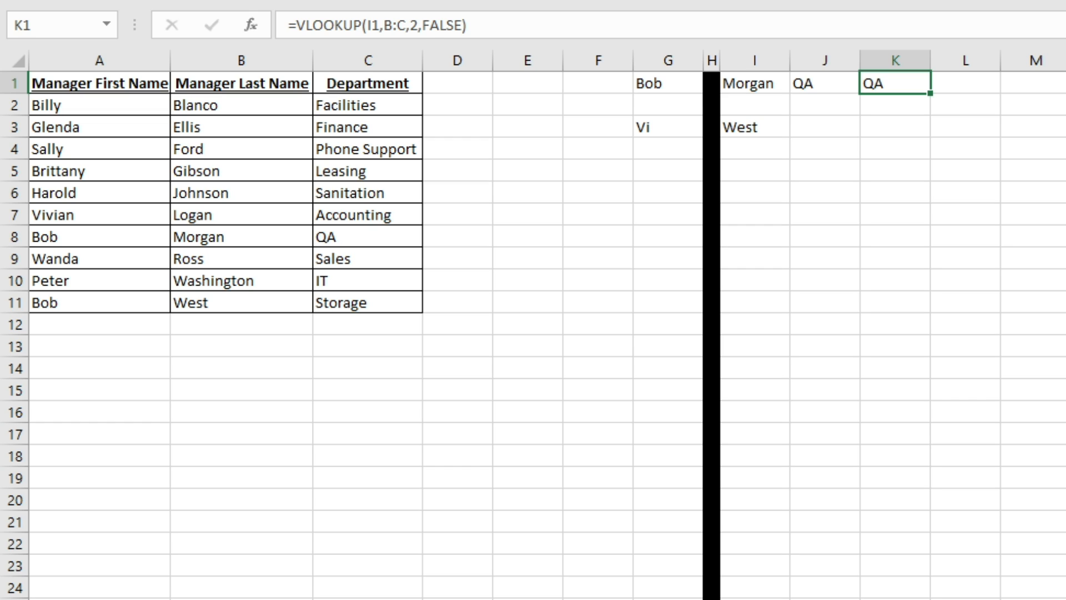
- Review the A:B range and G1 arguments of I1's VLOOKUP formula without changing it
key(Left)
key(Left)
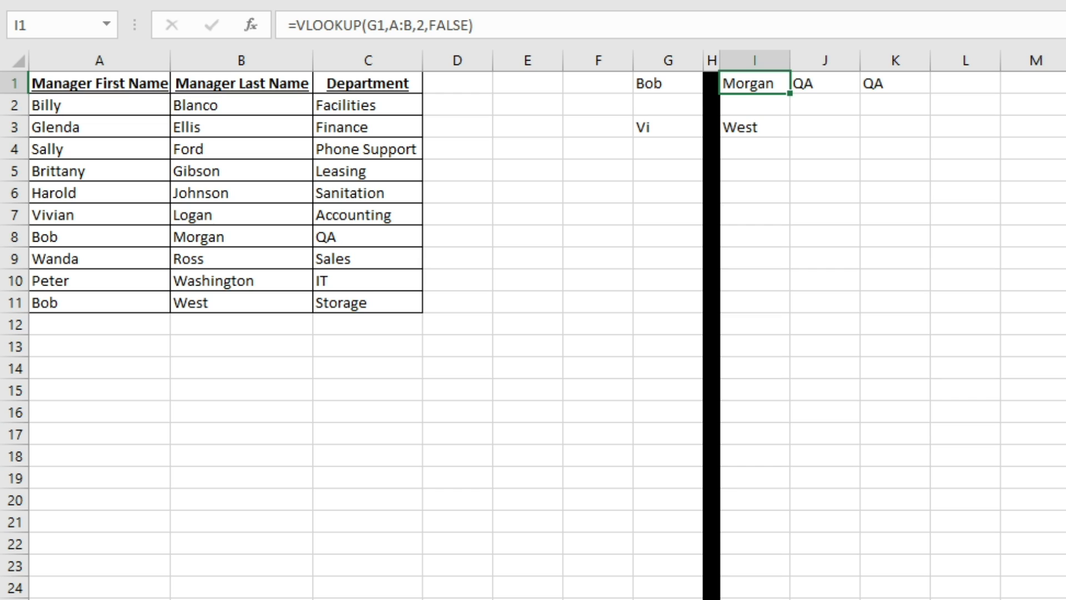
click(377, 29)
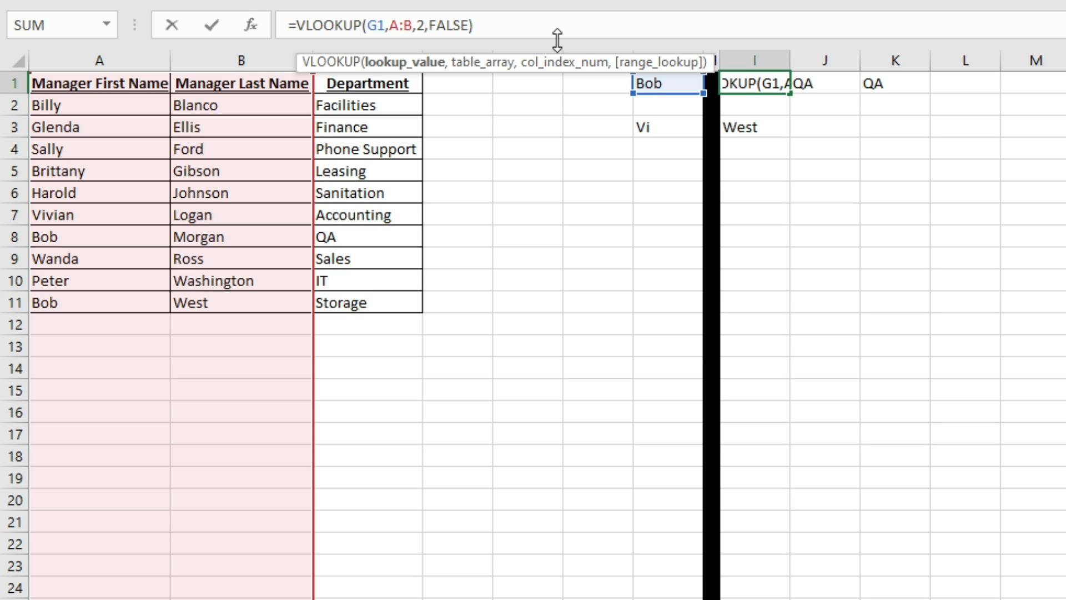
click(400, 26)
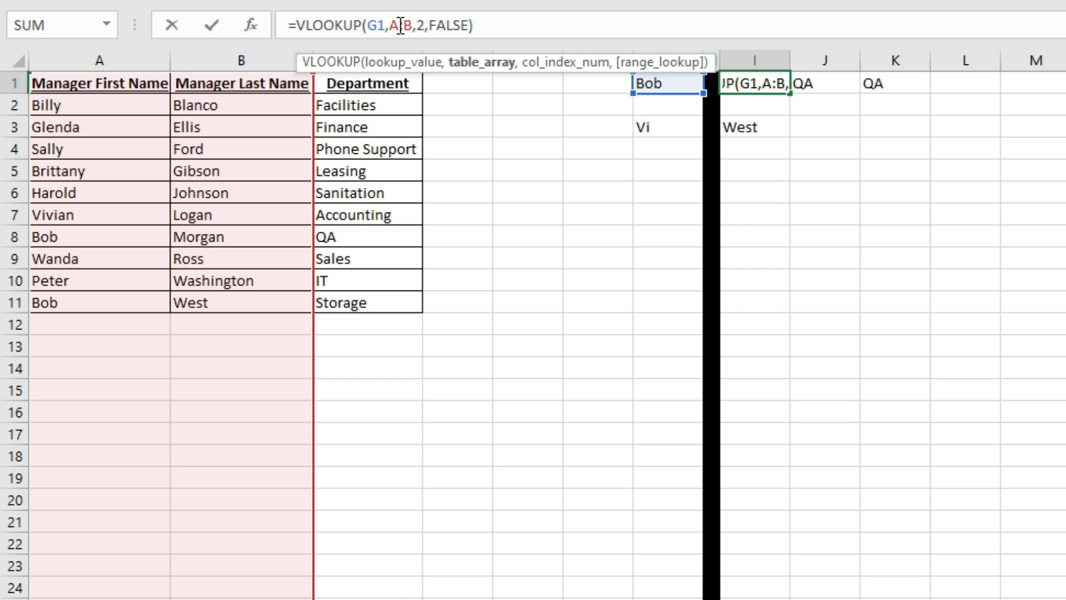
key(ctrl+Return)
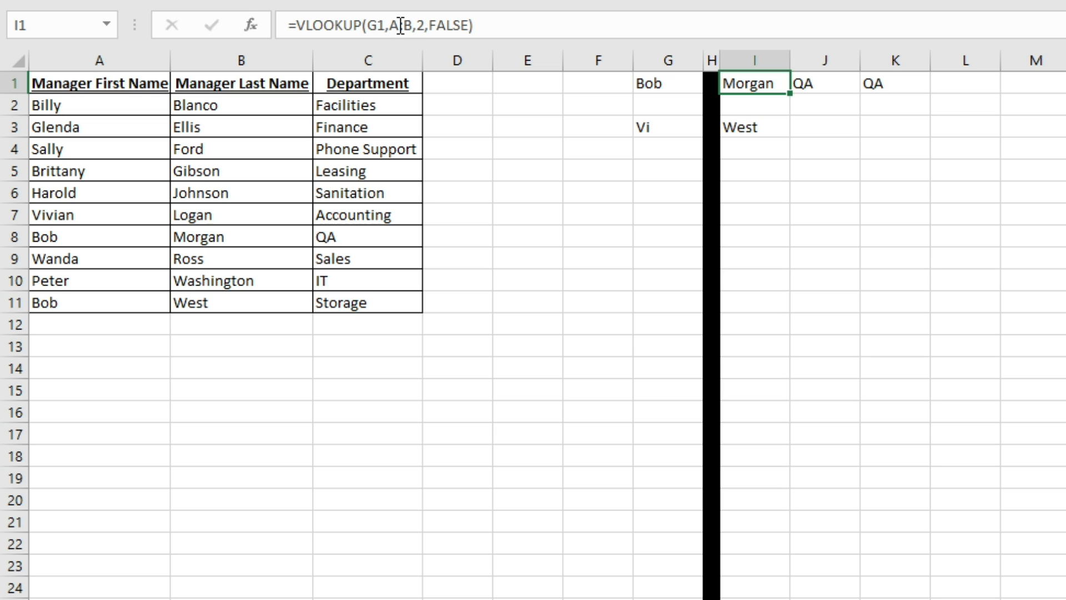
click(401, 25)
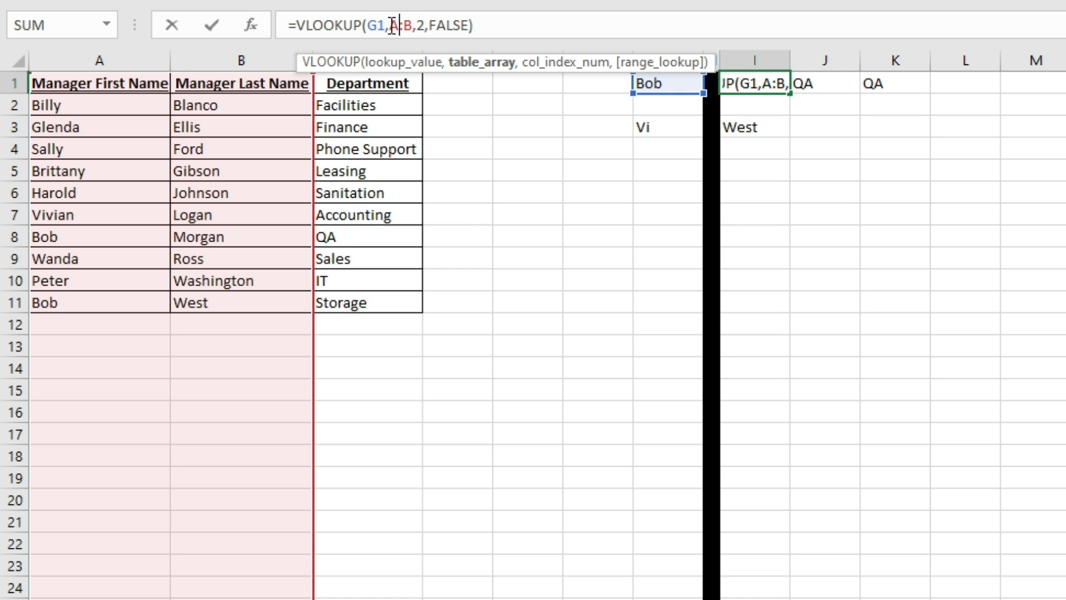
click(379, 25)
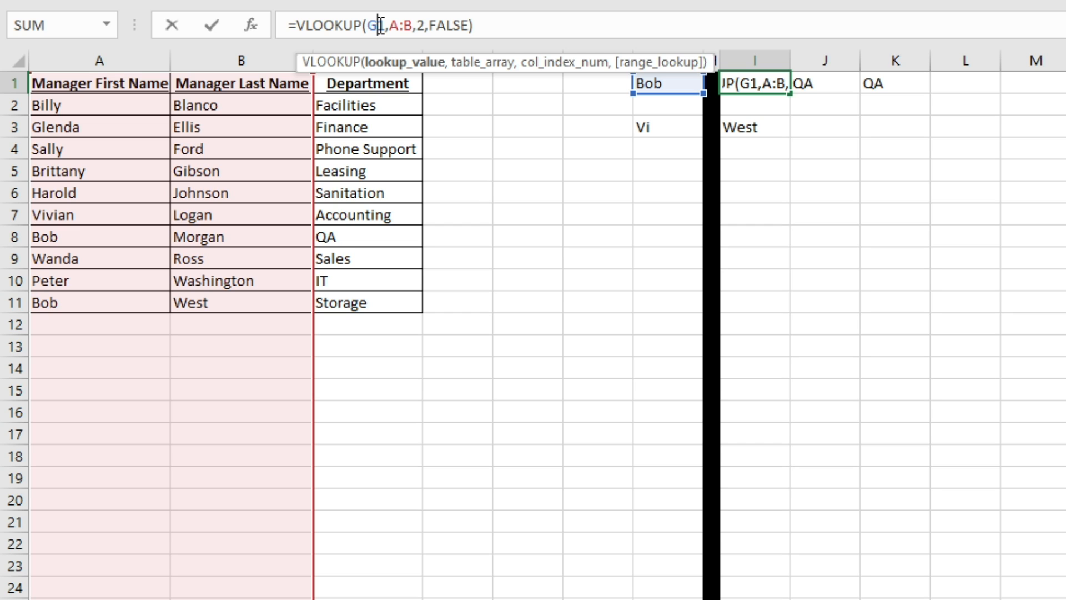
key(ctrl+Return)
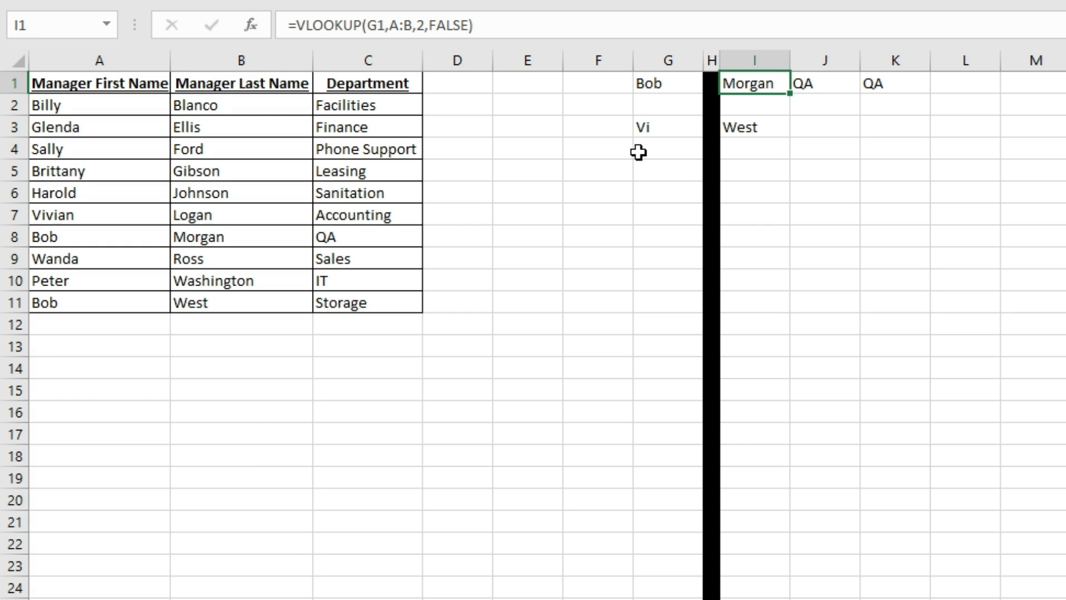
- Start the formula =MATCH(G1,A:A in cell I5
click(738, 181)
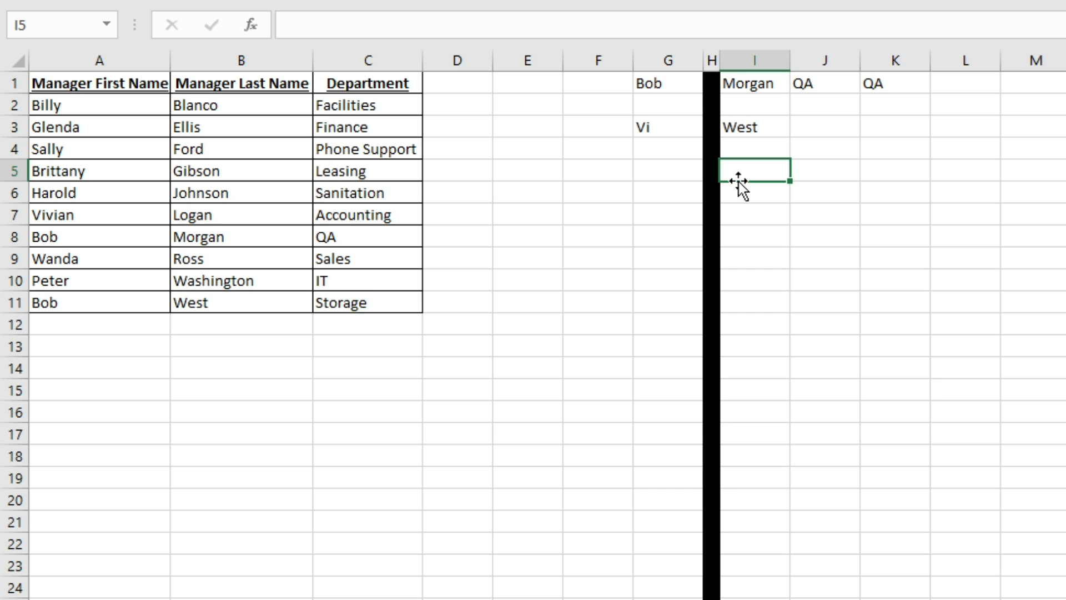
text(=MATCH)
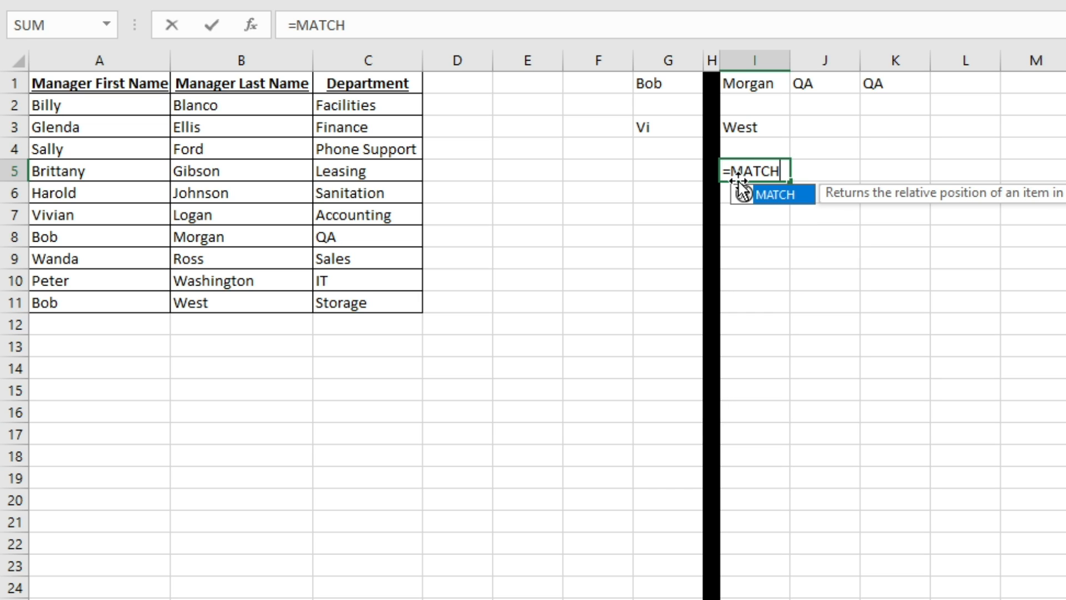
text(()
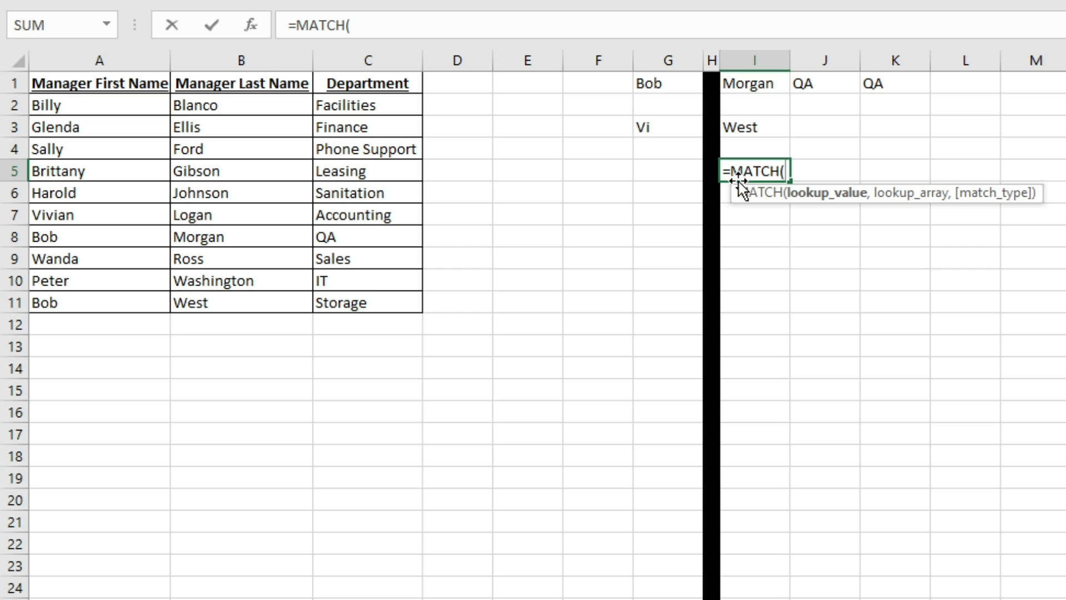
click(678, 84)
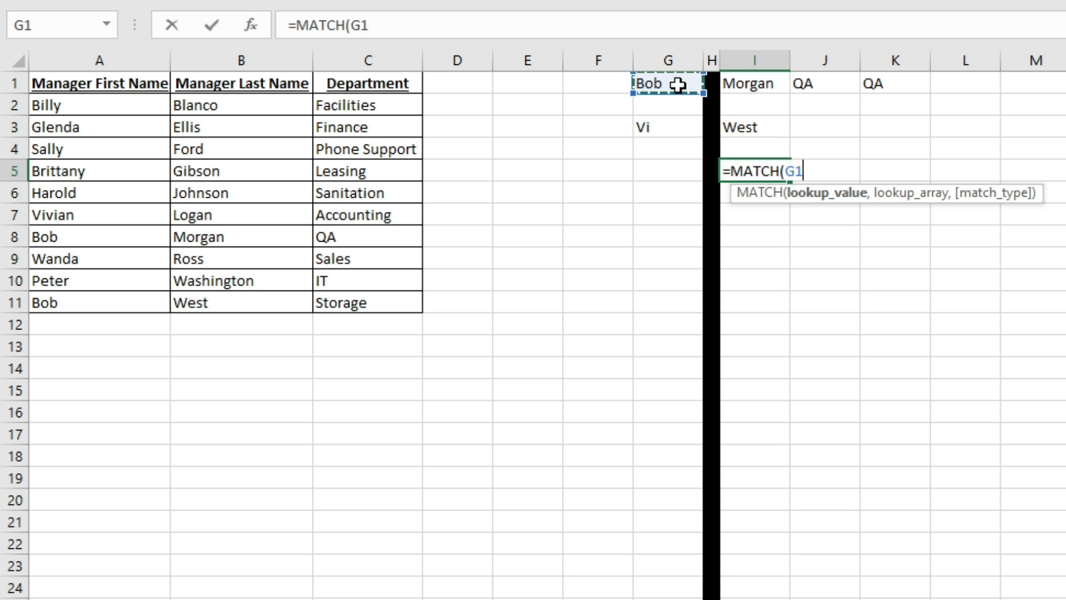
text(,)
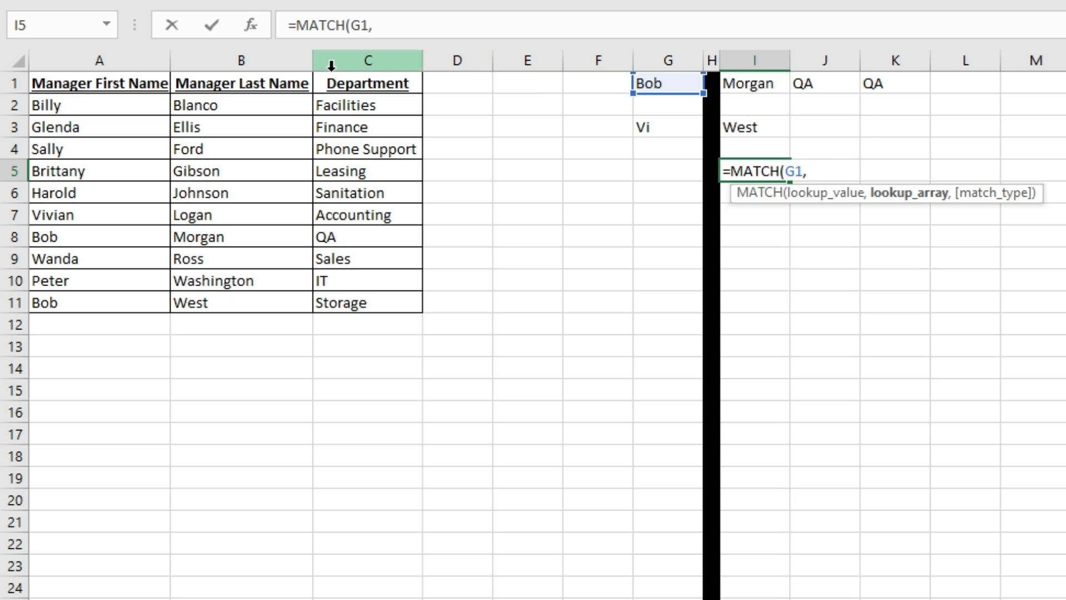
click(128, 61)
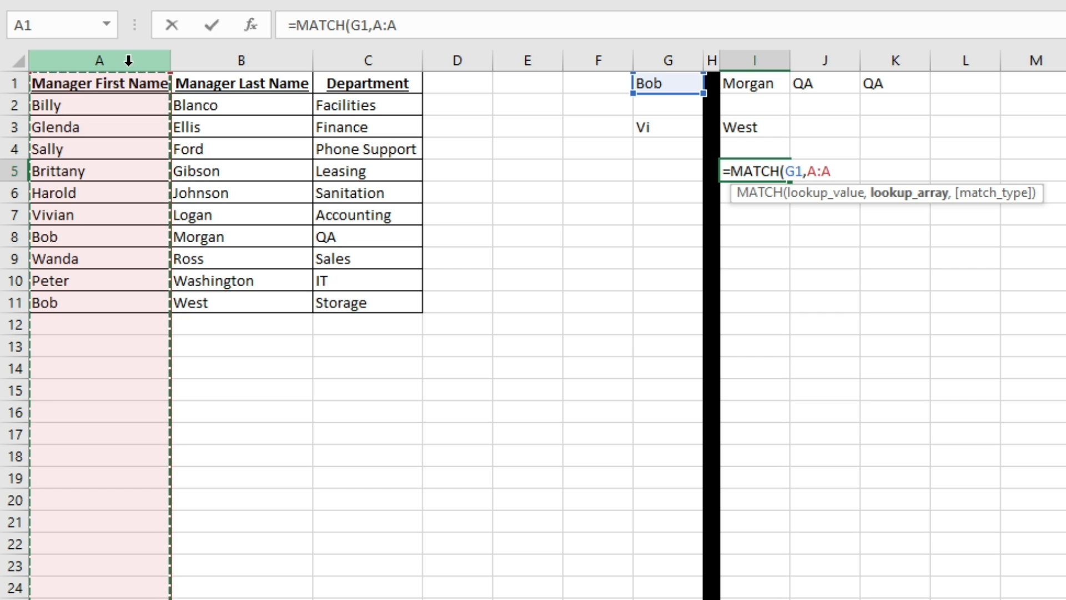
- Finish I5 as =MATCH(G1,A:A,0), check its arguments, and enter it to return 8
text(,)
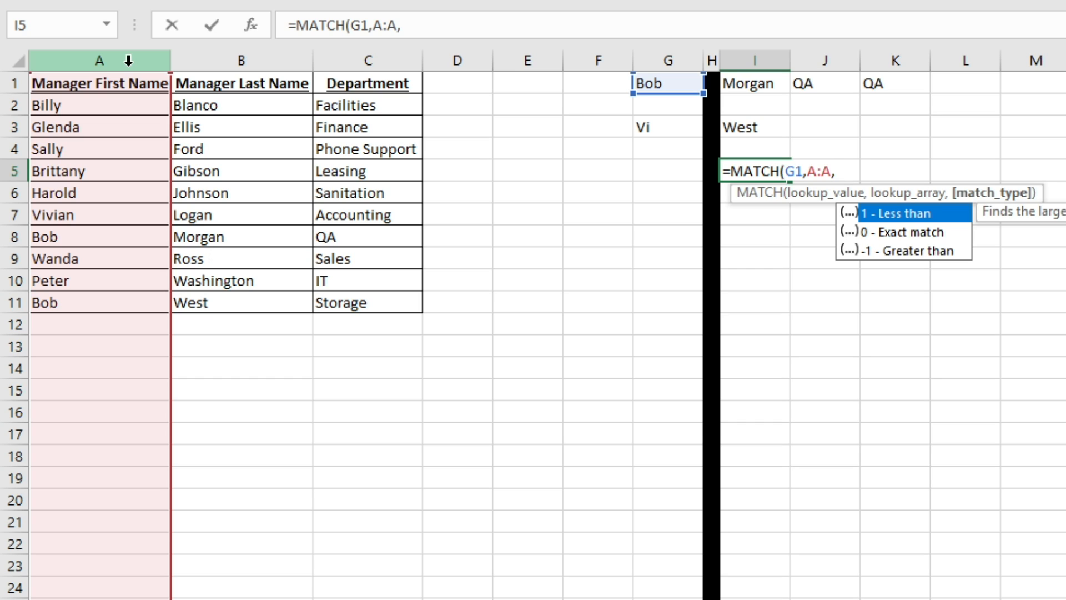
text(0))
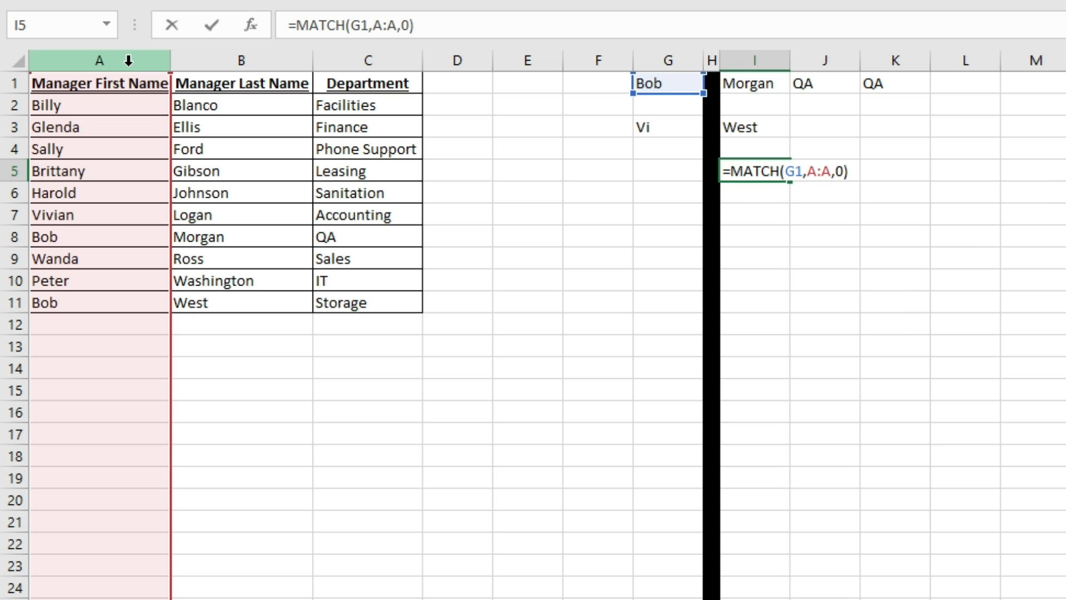
click(364, 27)
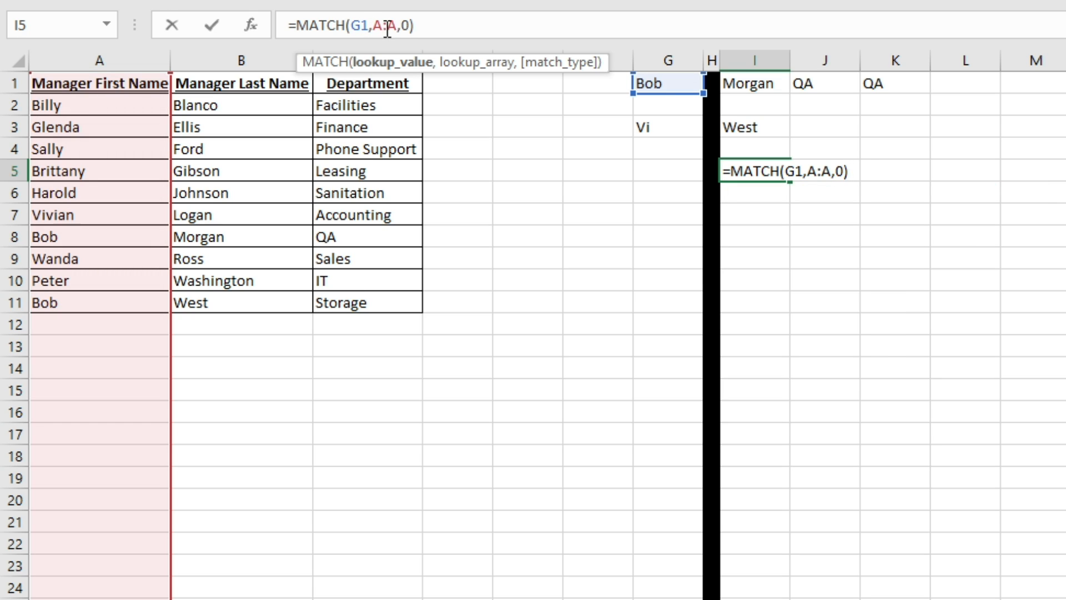
click(383, 26)
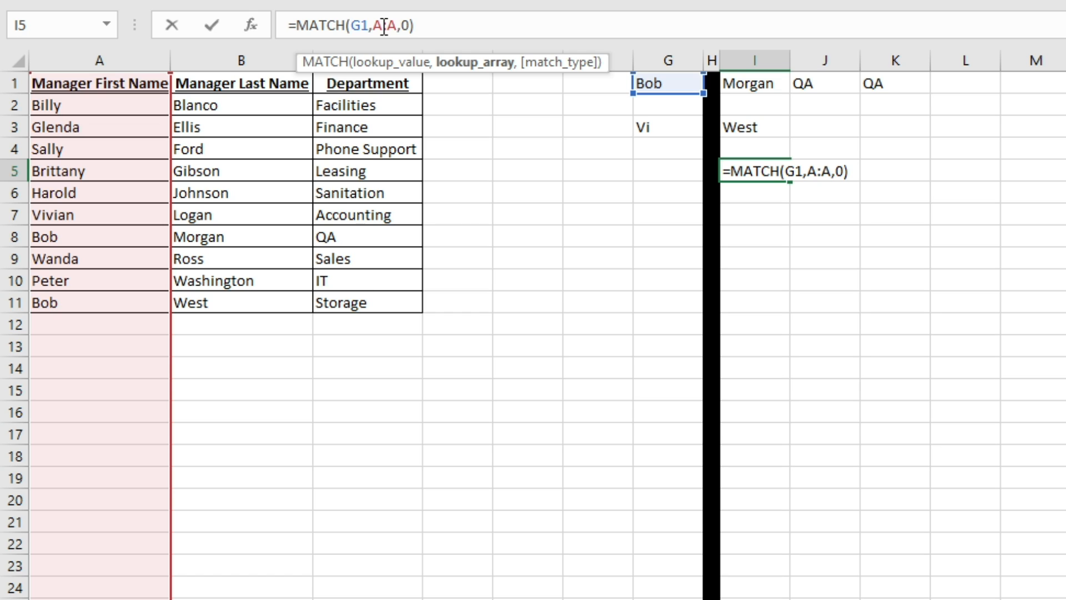
click(410, 25)
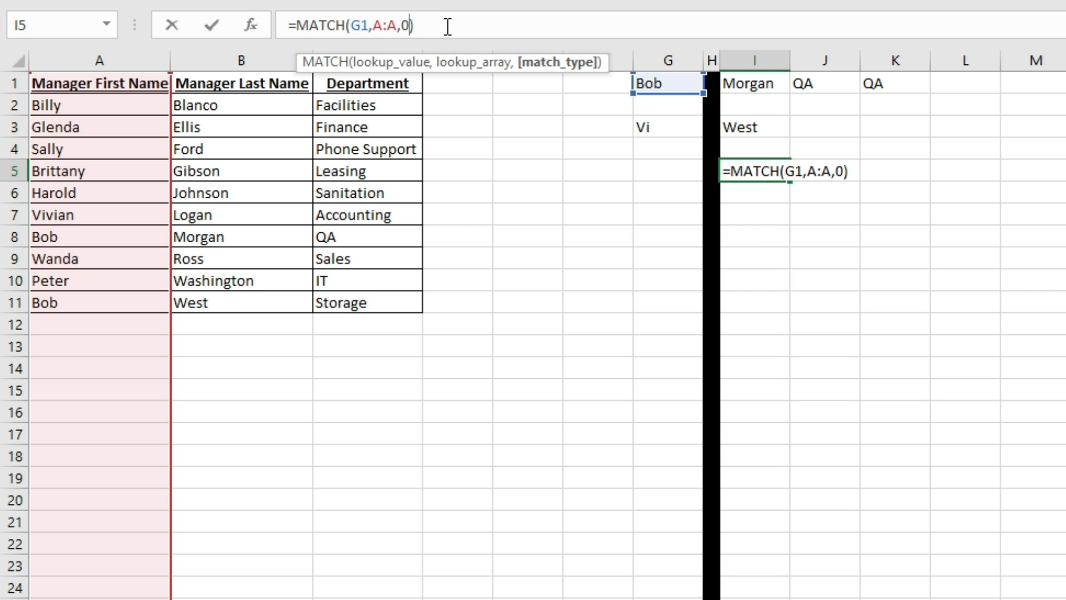
key(Return)
key(Up)
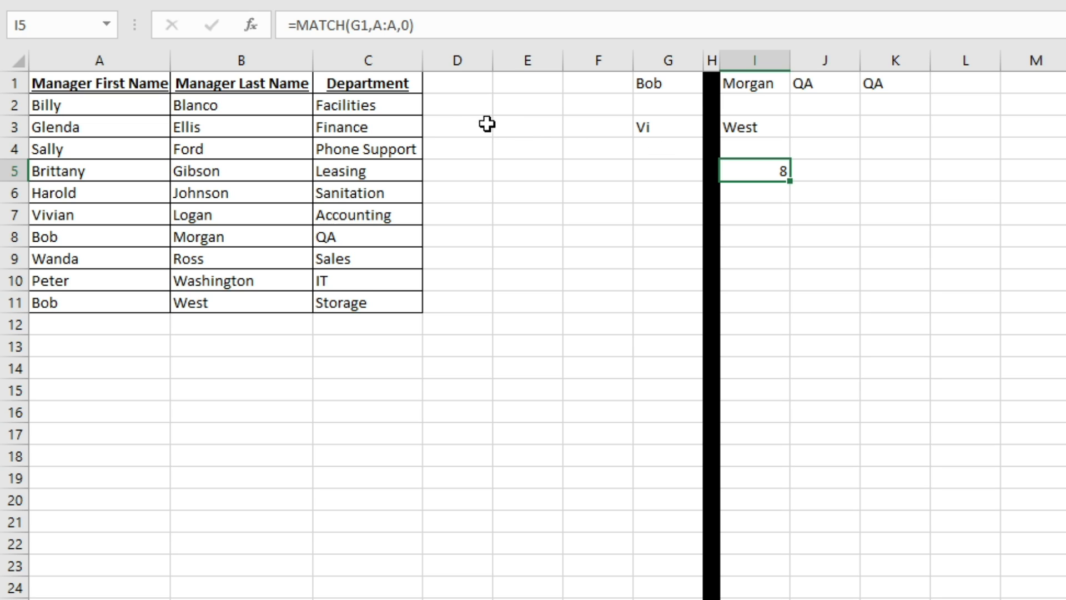
- Rewrite I5 as =INDEX(C:C,MATCH(G1,A:A,0)) so it returns the department QA
click(289, 25)
key(Right)
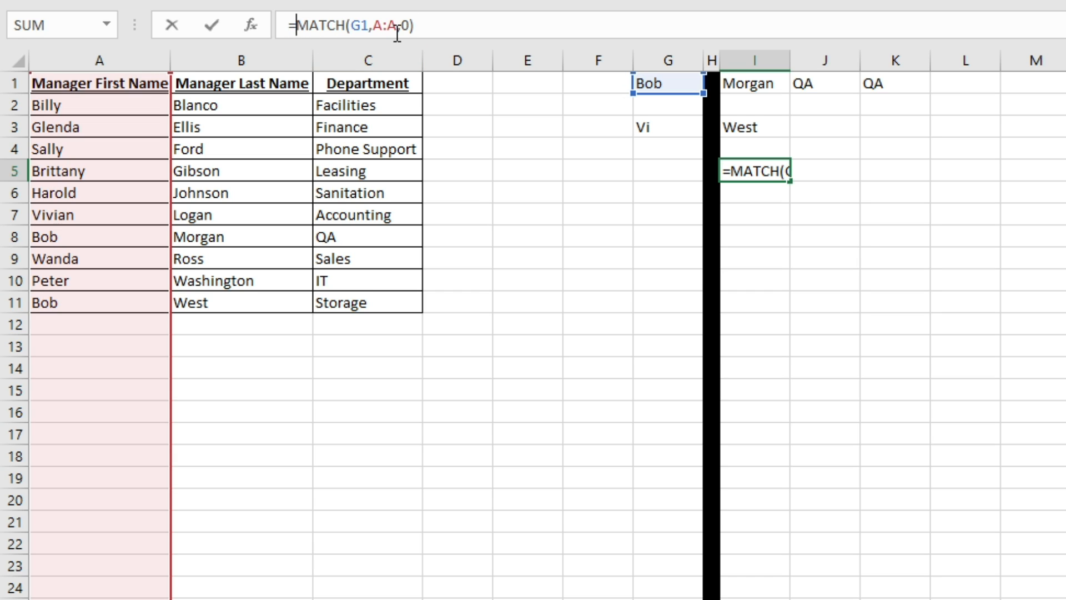
text(INDE)
key(Tab)
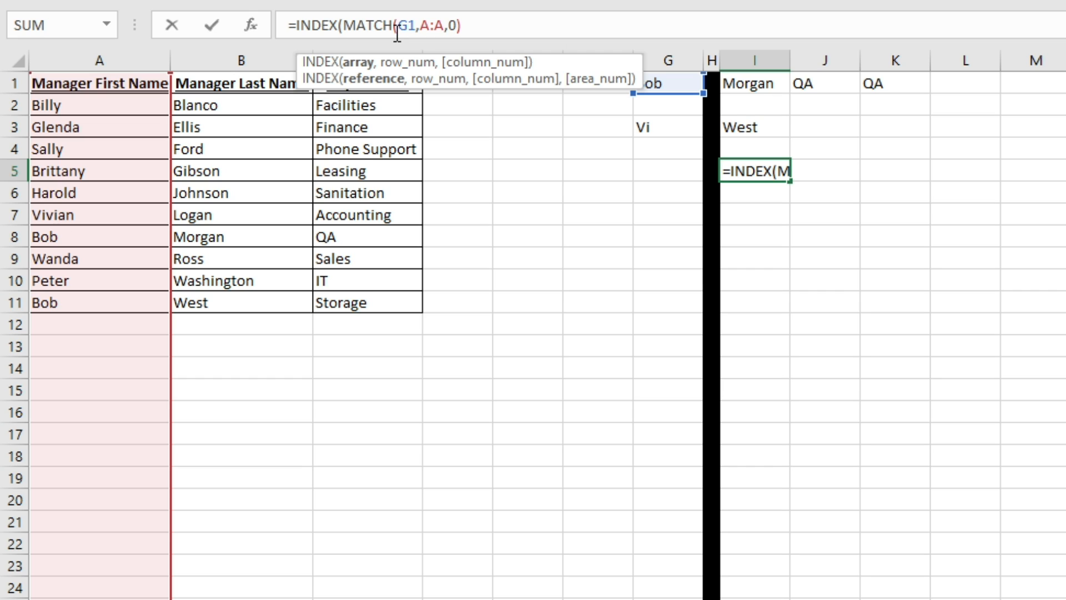
text(C:C)
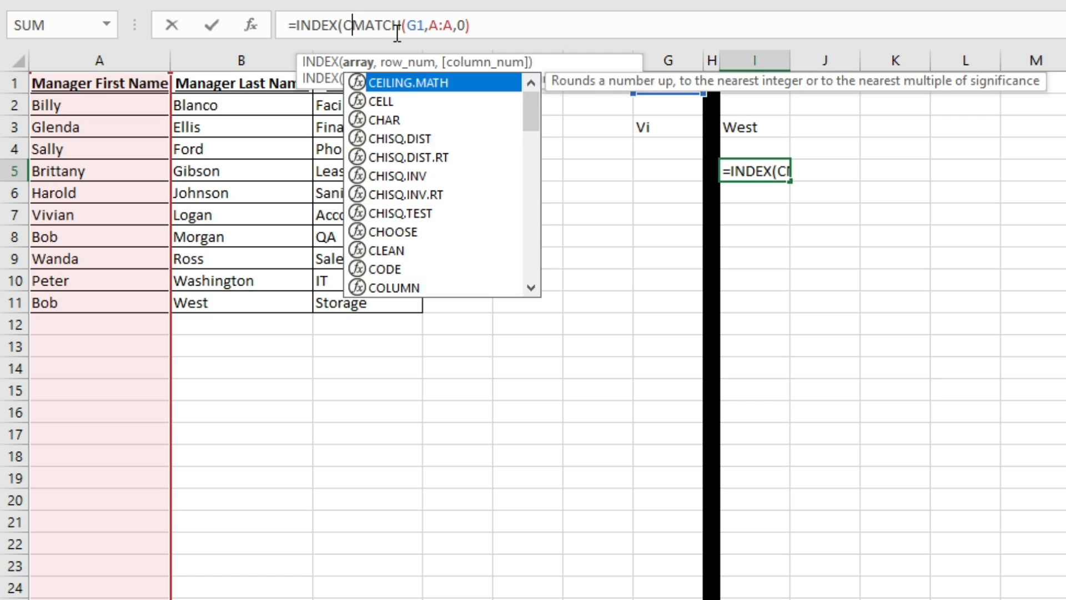
text(,)
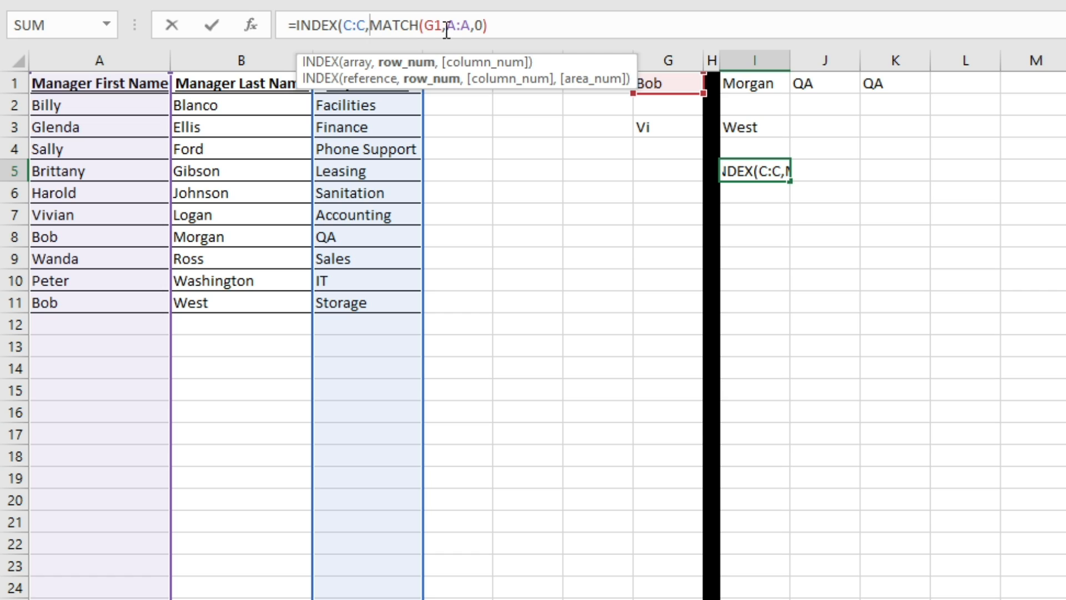
click(536, 25)
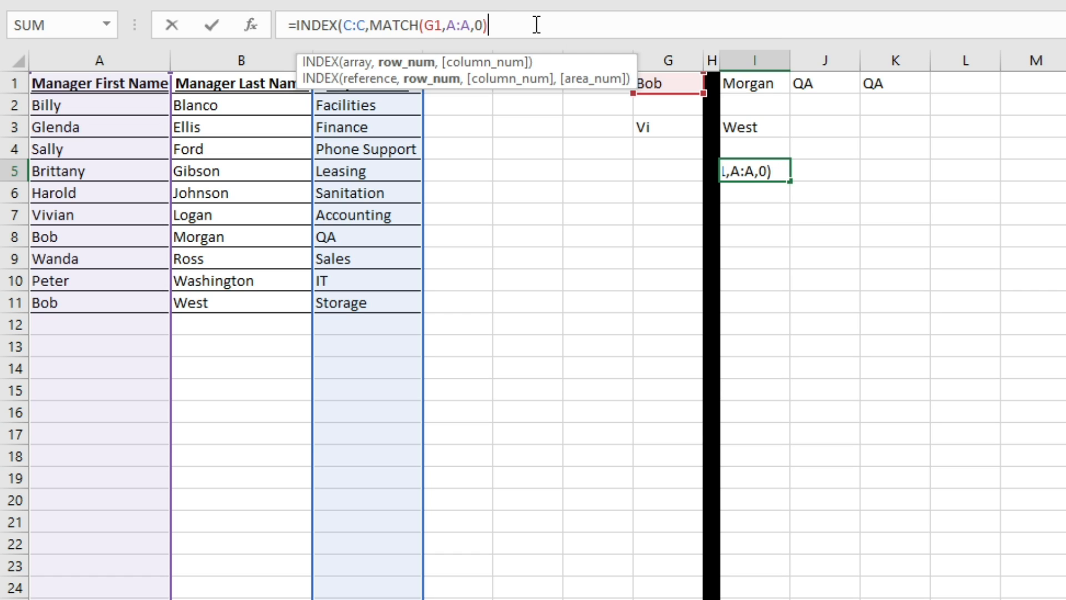
click(362, 31)
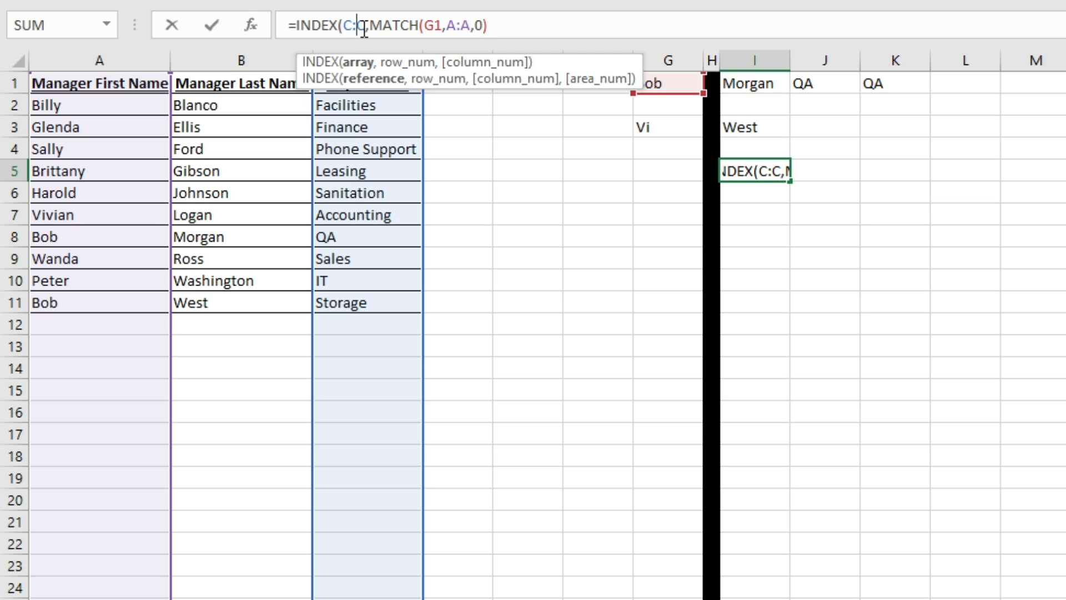
click(527, 25)
text())
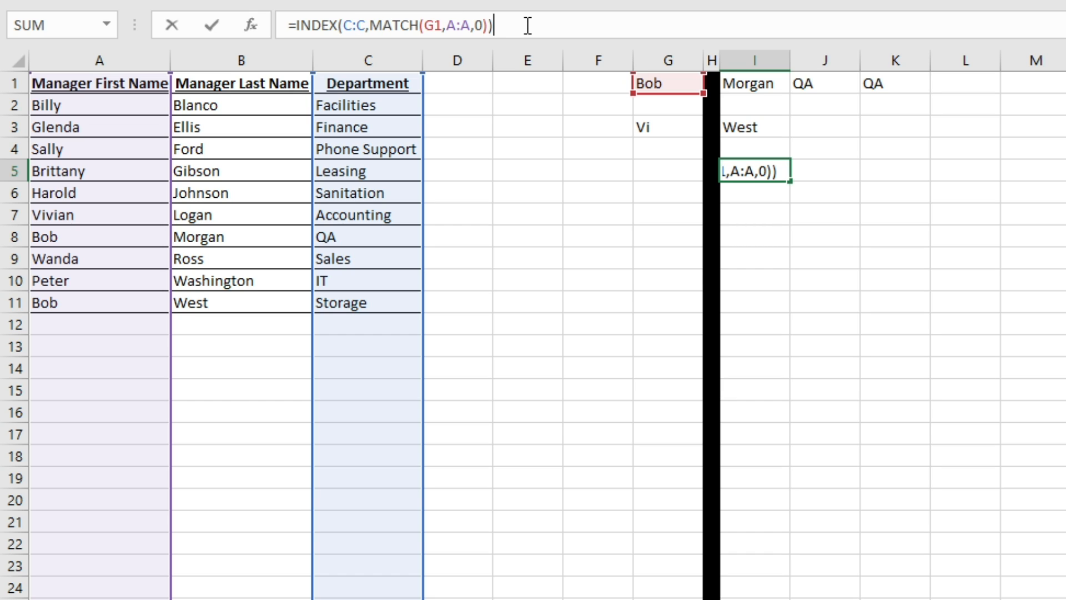
key(Return)
key(Up)
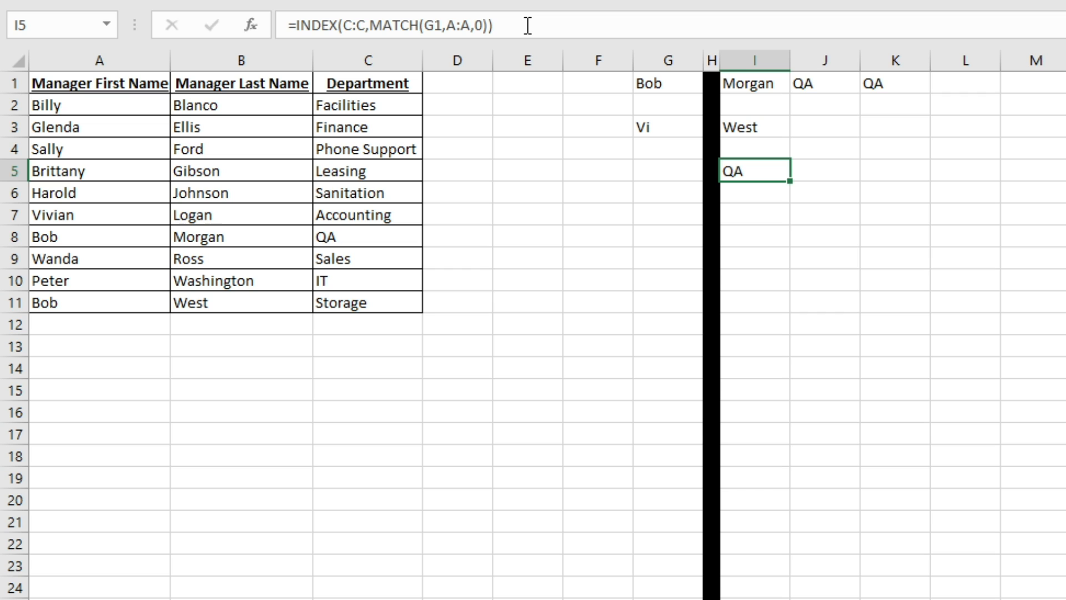
- Insert a new empty column A before the table, headed Test
click(161, 59)
right_click(136, 61)
click(190, 208)
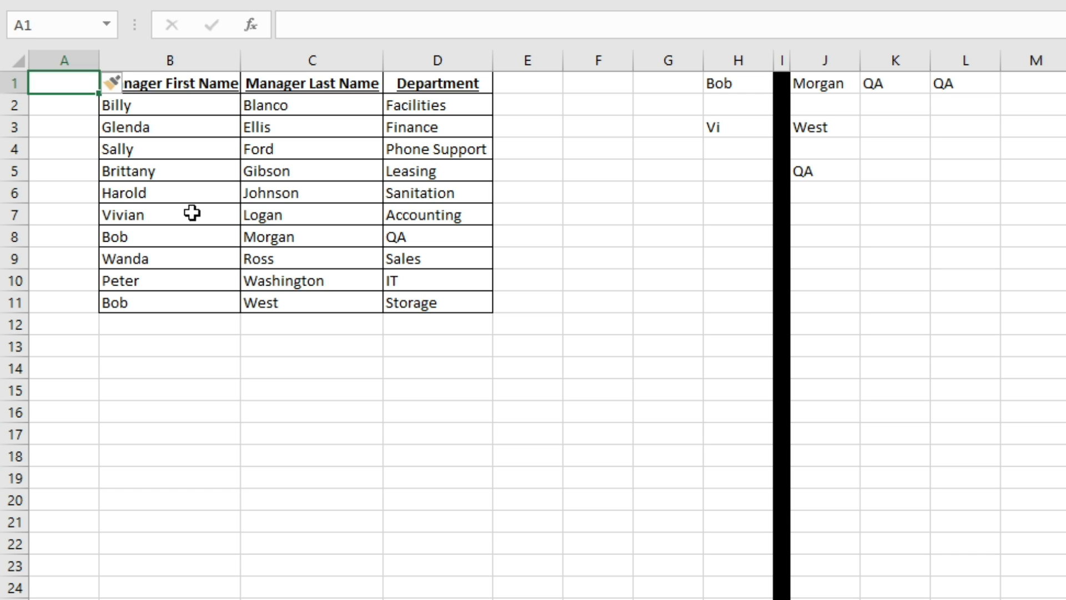
text(Test)
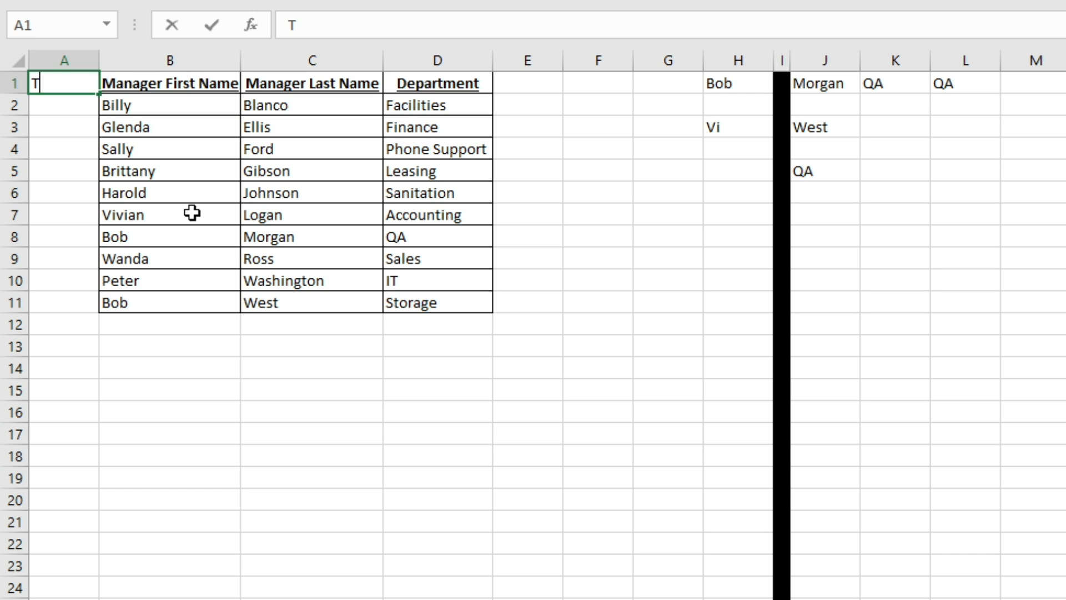
key(Return)
- Fill A2:A11 with the numbers 1 through 10
text(1)
key(Return)
text(2)
key(Return)
text(3)
key(Return)
text(4)
key(Return)
text(5)
key(Return)
text(6)
key(Return)
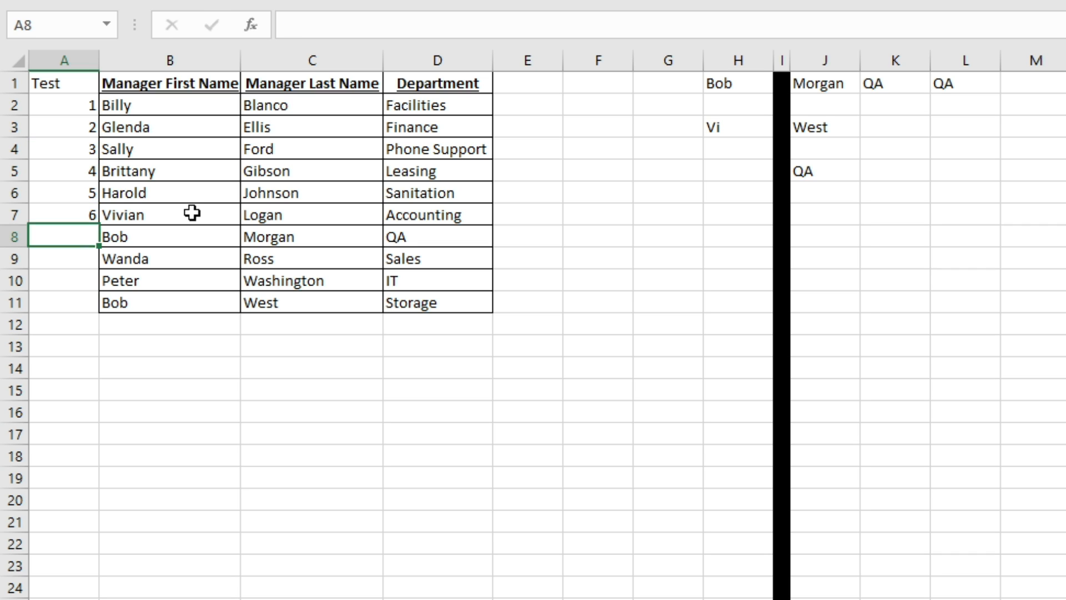
text(7)
key(Return)
text(8)
key(Return)
text(9)
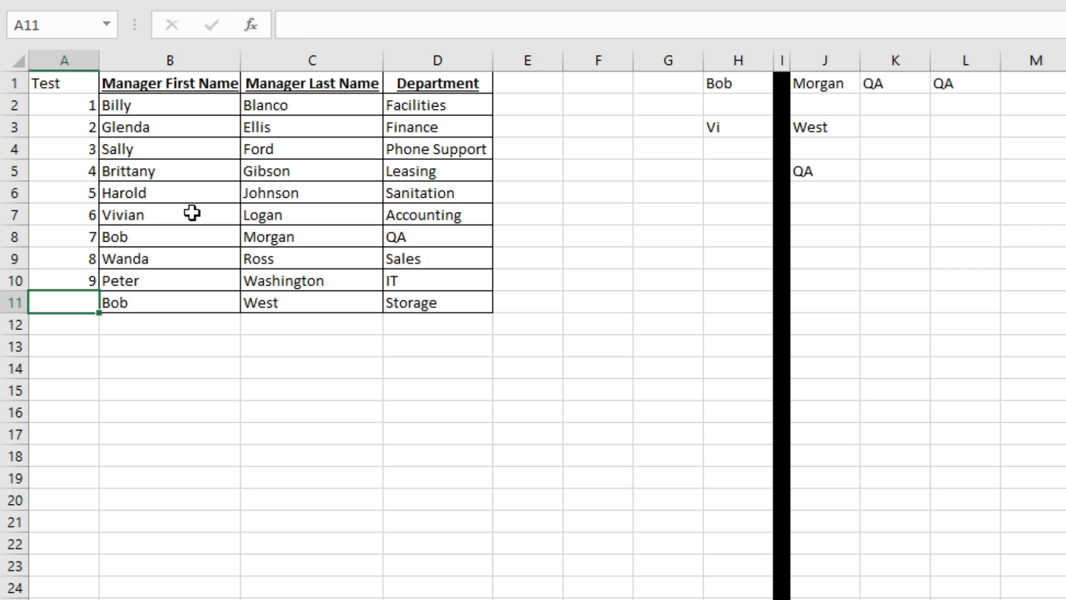
text(10)
key(Return)
key(Up)
- Enter =INDEX(A:A,MATCH(H1,B:B,0)) in J7, returning 7, and compare with Bob's Test value
click(821, 219)
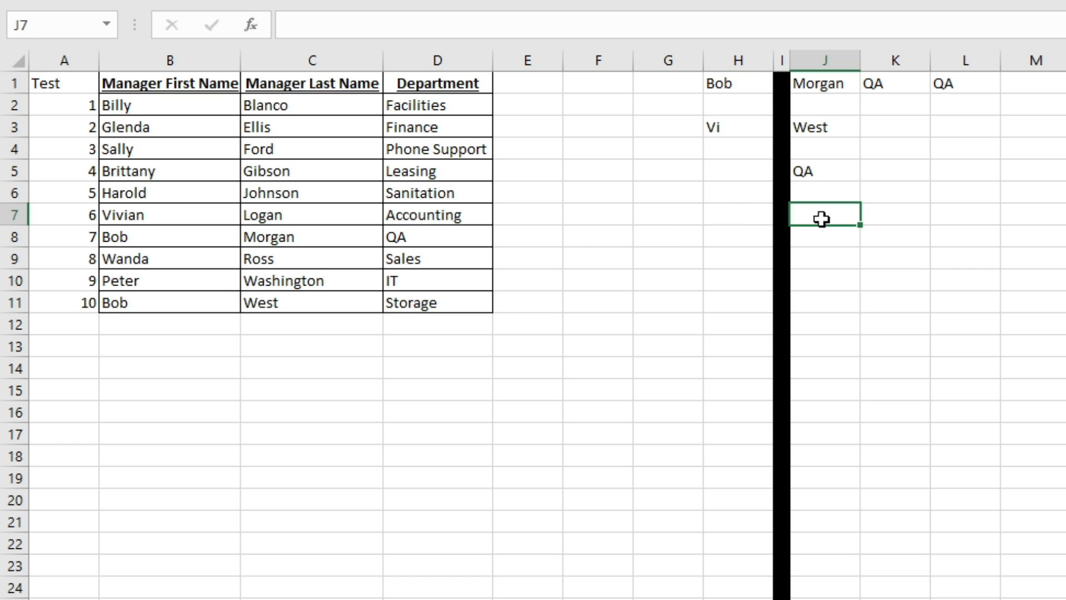
text(=INDEX()
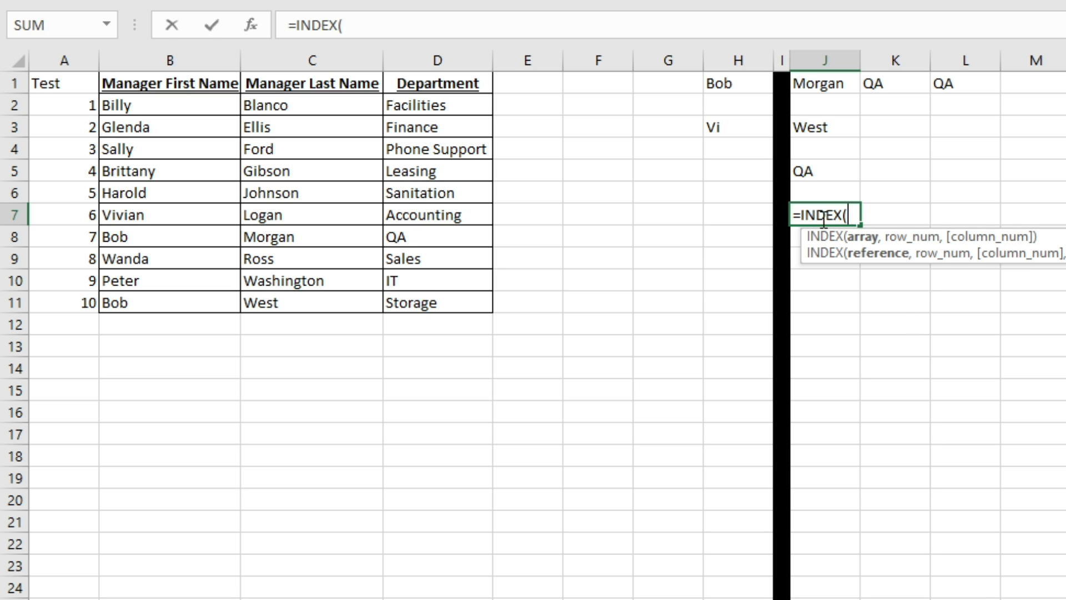
text(A)
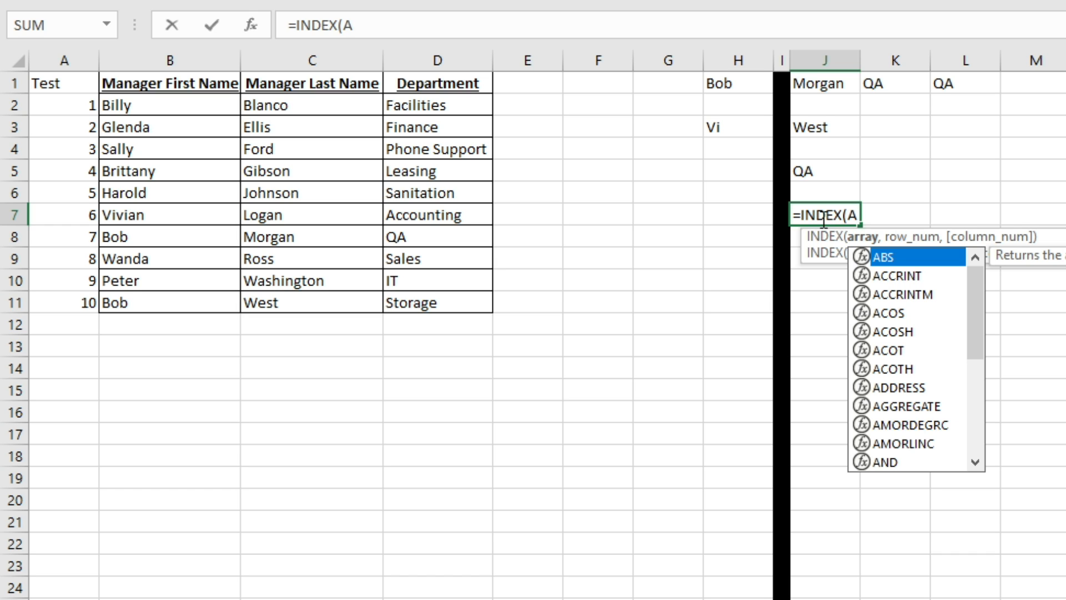
text(:A,MATCH))
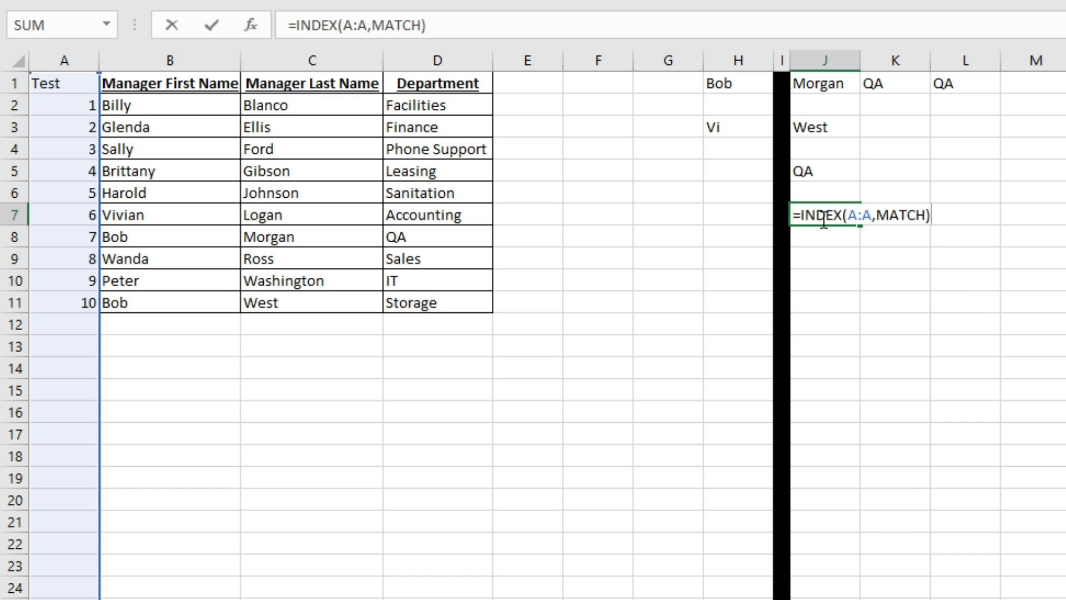
key(BackSpace)
text(()
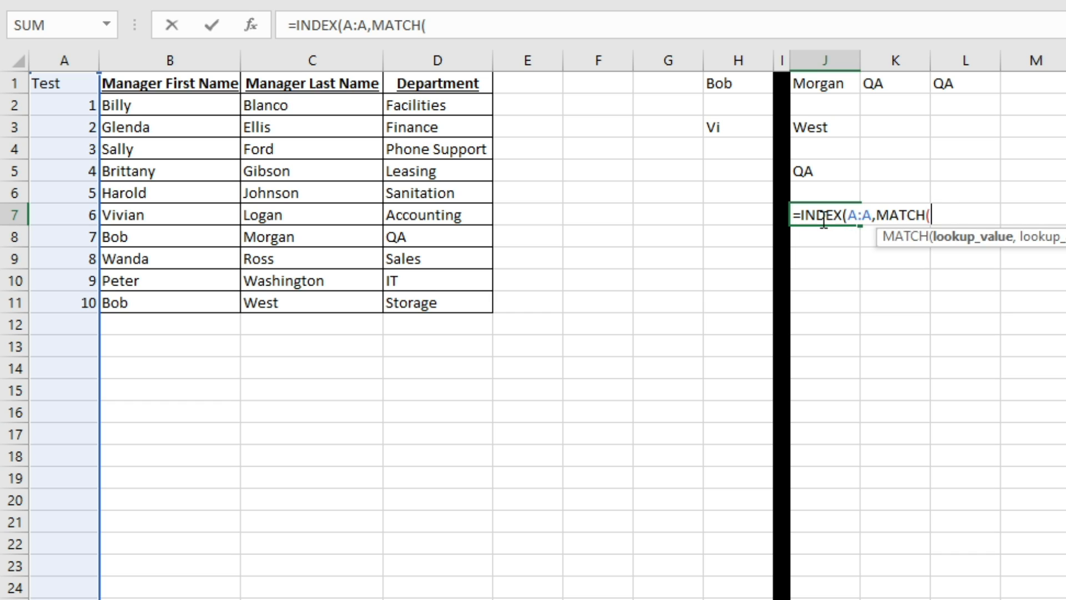
text(H1)
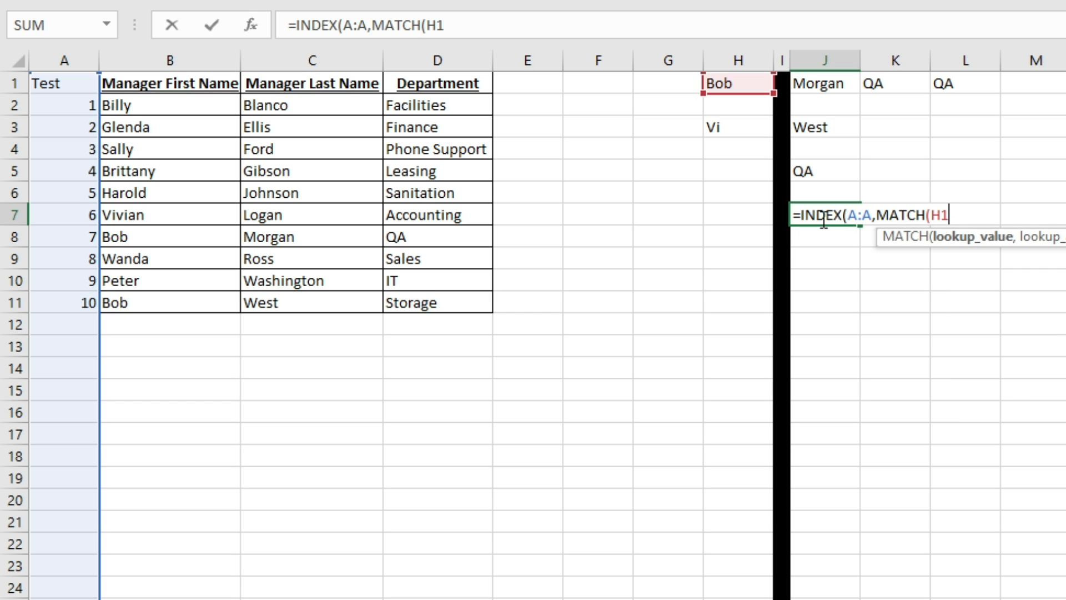
text(,)
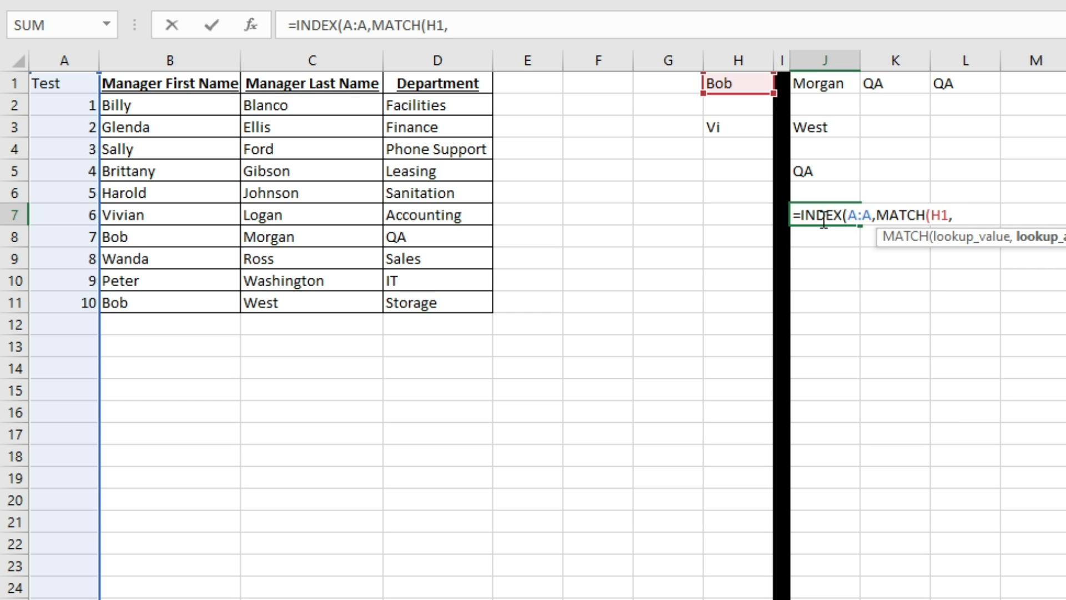
text(B:B)
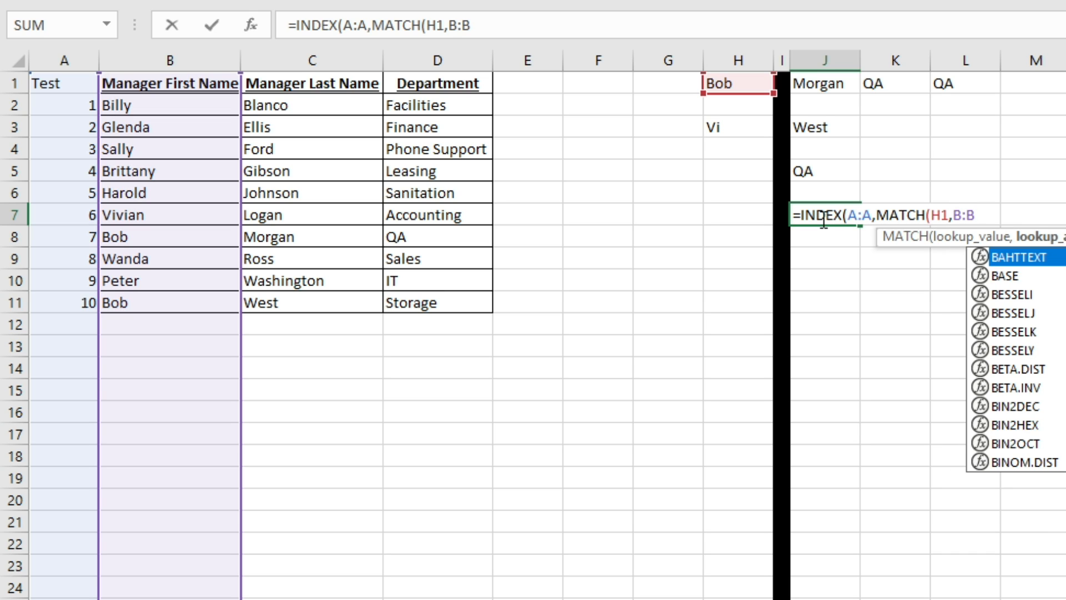
text(,)
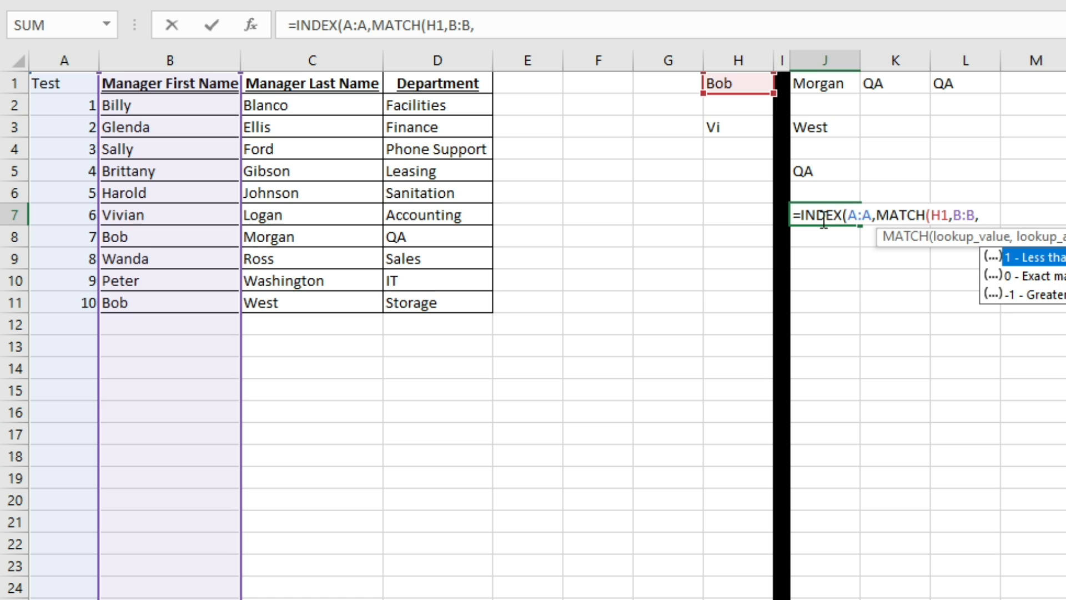
text(0)))
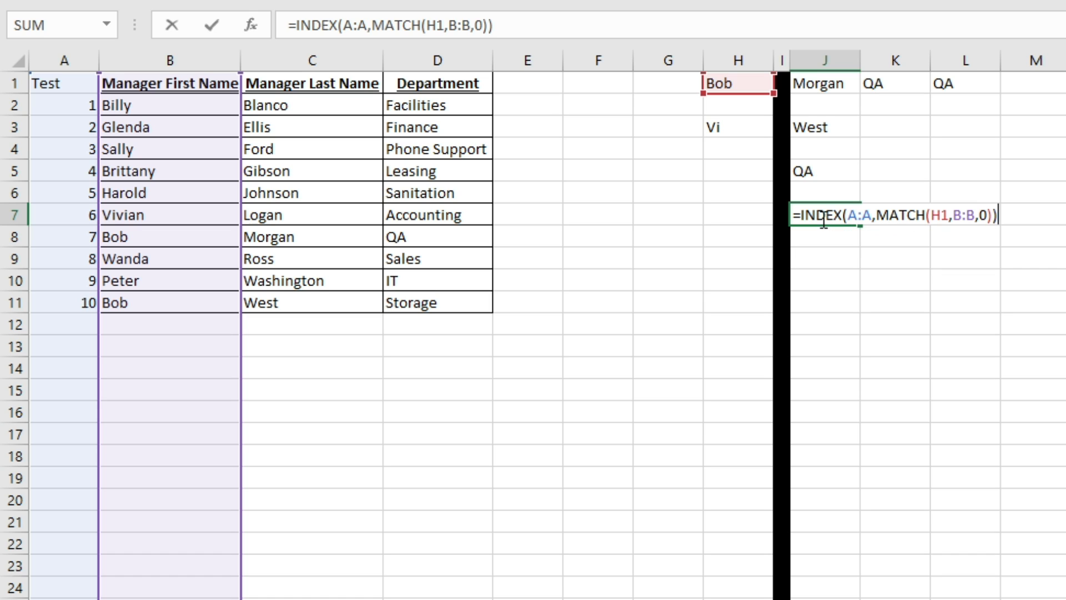
key(Return)
click(821, 218)
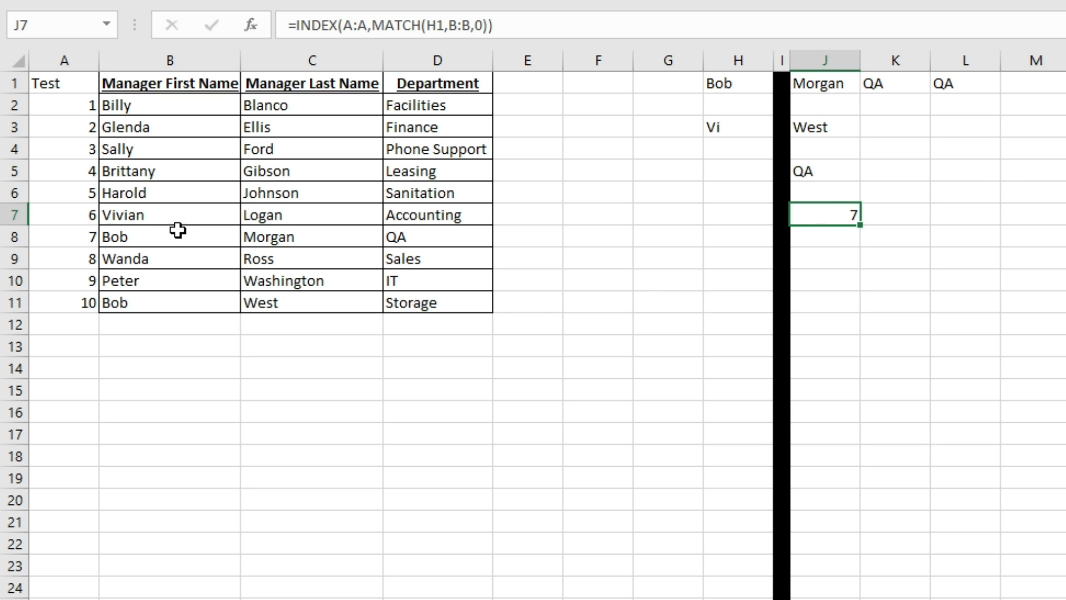
click(81, 240)
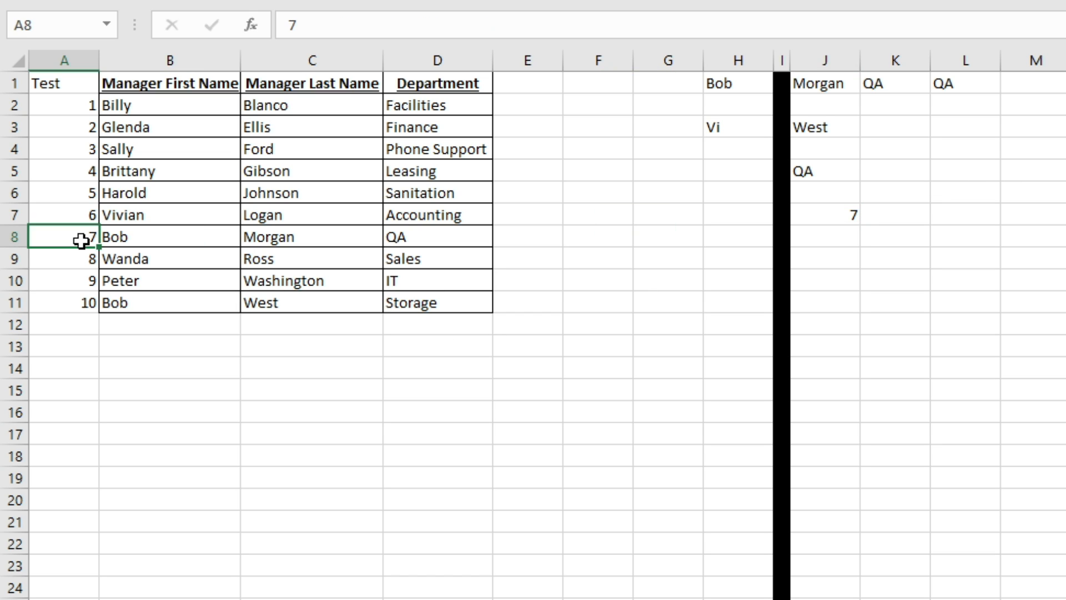
- Overwrite the first six Test values with the letters A through F
key(Up)
key(Up)
key(Up)
key(Up)
key(Up)
key(Up)
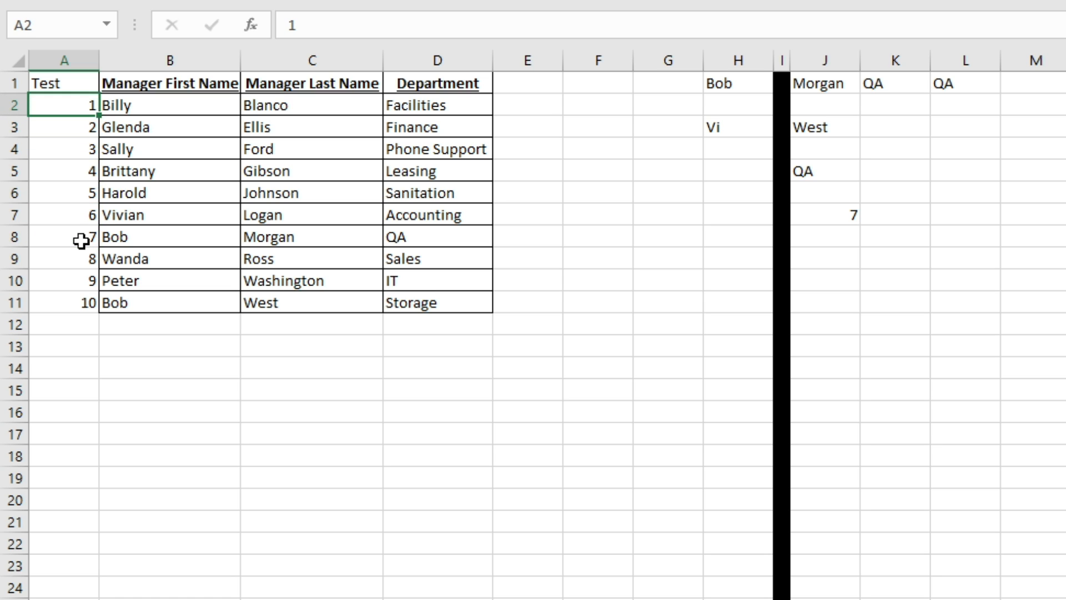
text(A)
key(Return)
text(B)
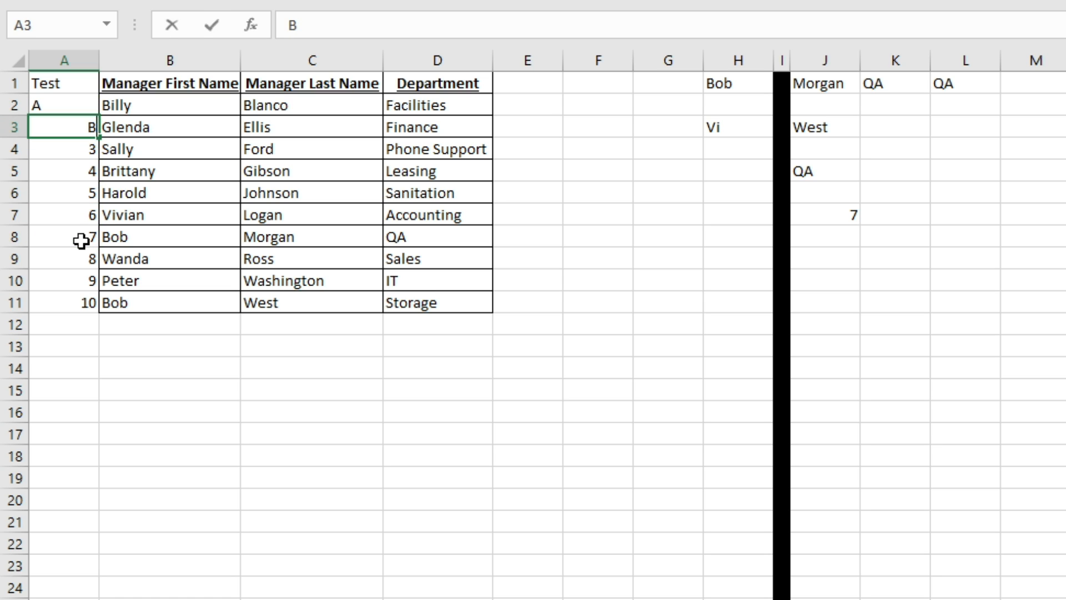
key(Return)
text(C)
key(Return)
text(D)
key(Return)
text(E)
key(Return)
text(F)
key(Return)
- Enter G, H, J and K in the remaining Test rows and confirm J7 returns G
text(G)
key(Return)
text(H)
key(Return)
text(J)
key(Return)
text(K)
key(Return)
key(Up)
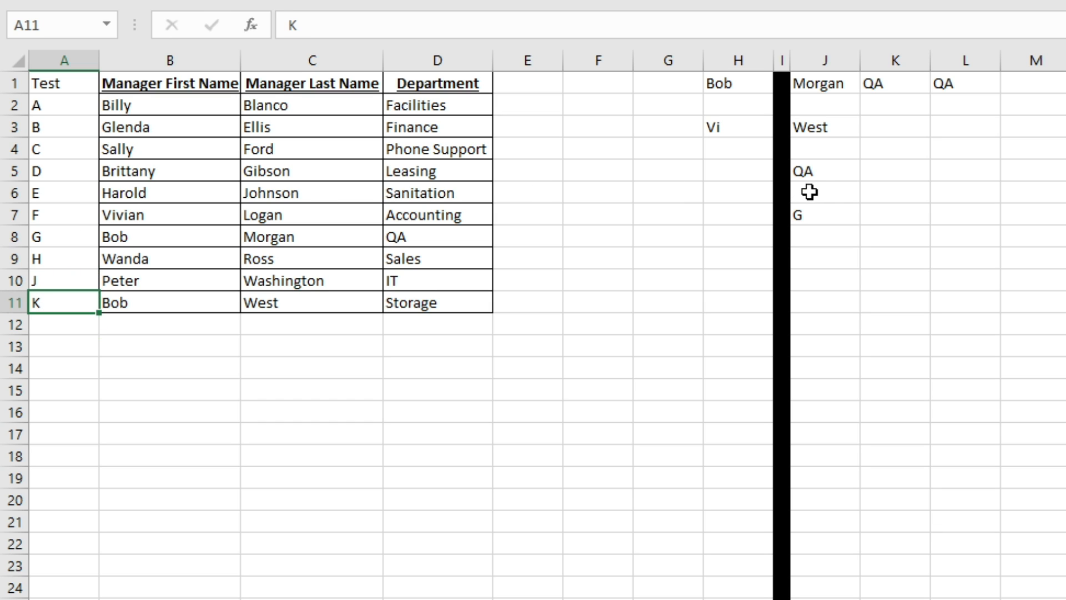
click(839, 216)
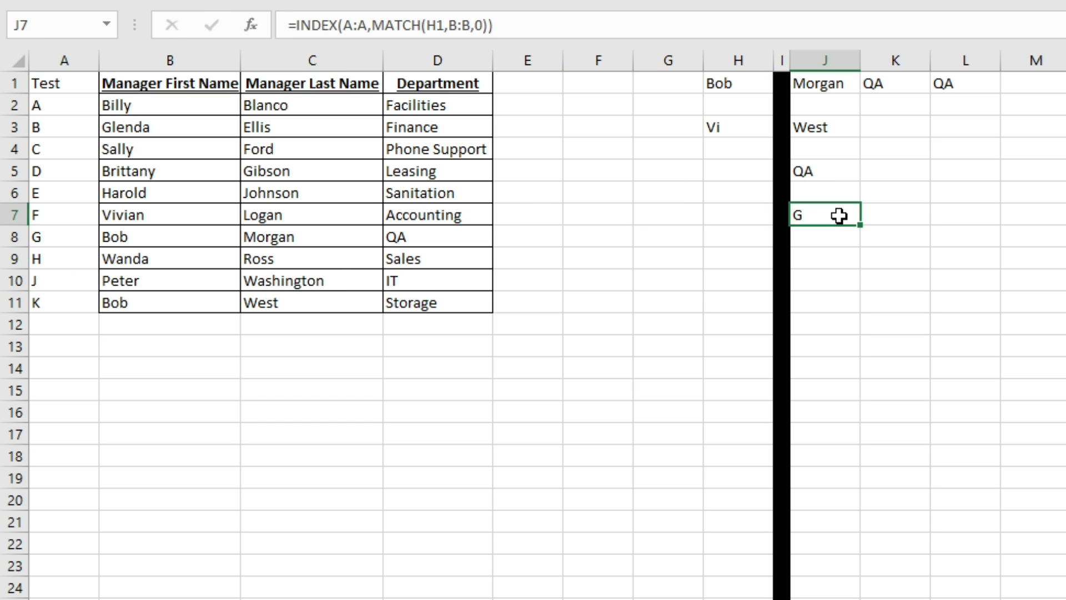
click(64, 239)
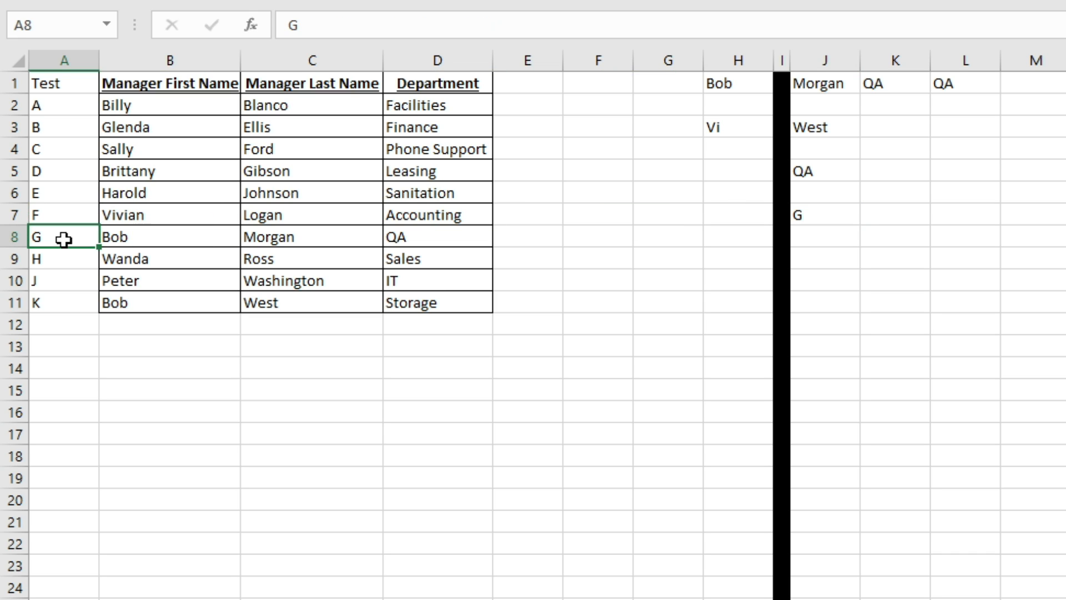
click(851, 207)
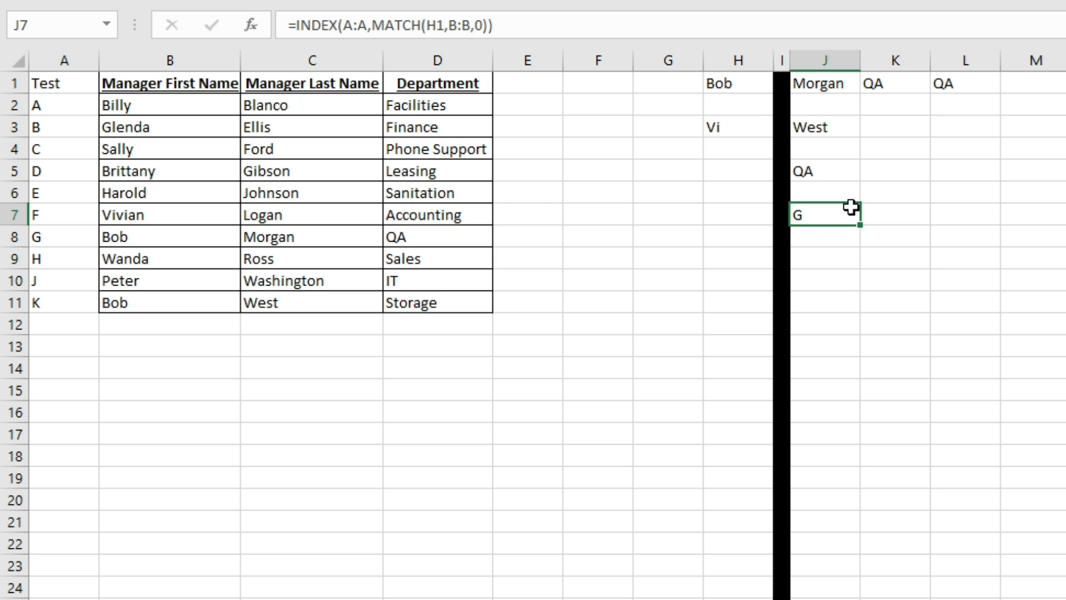
key(Down)
key(Down)
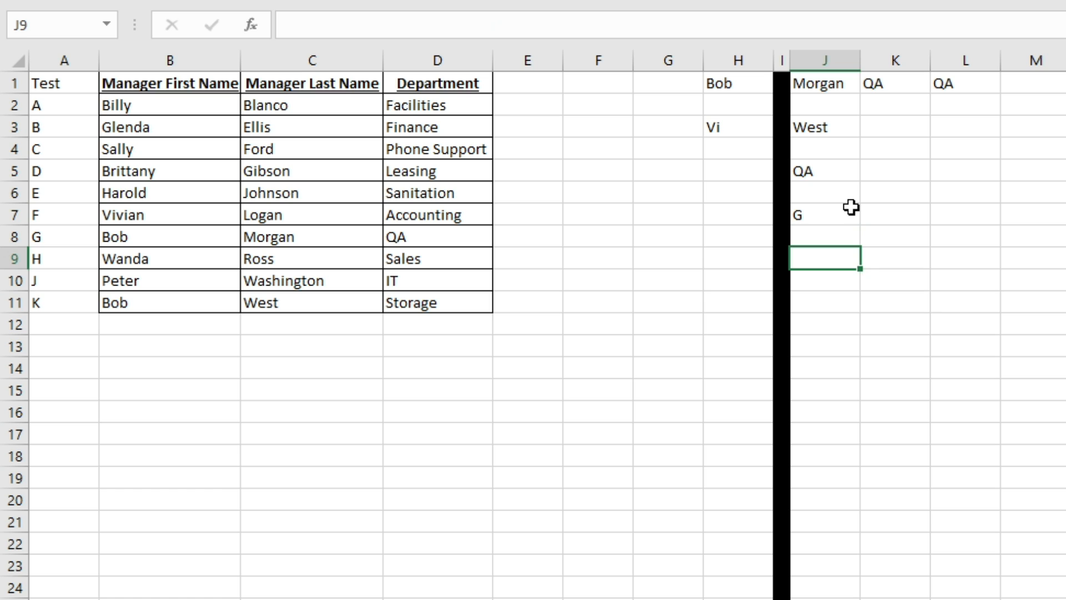
key(Up)
key(Up)
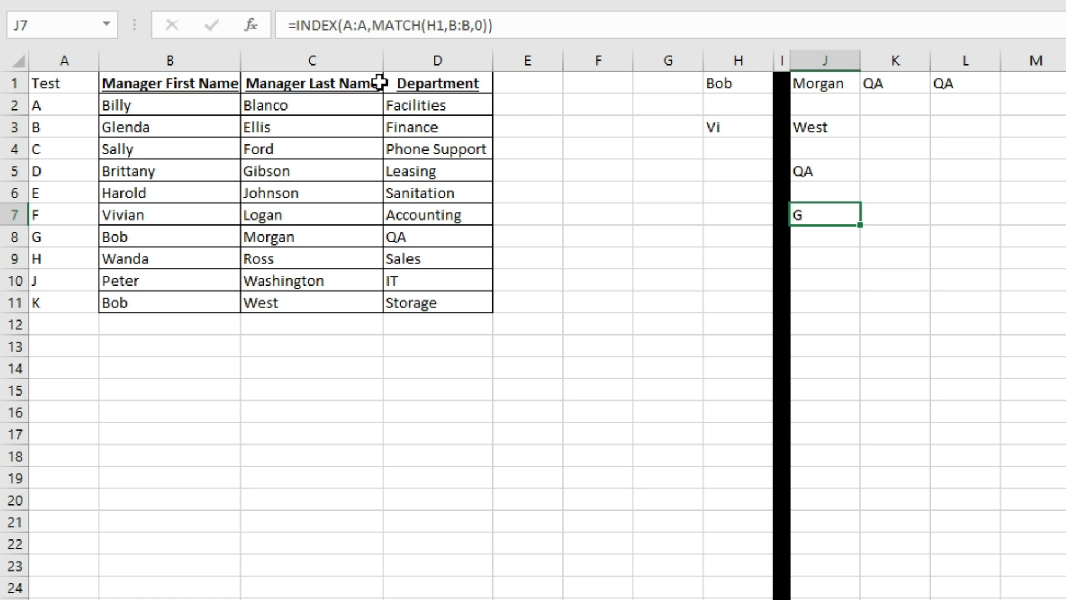
- Turn on AutoFilter for the table headers and recheck the department and letter ID lookups
click(210, 79)
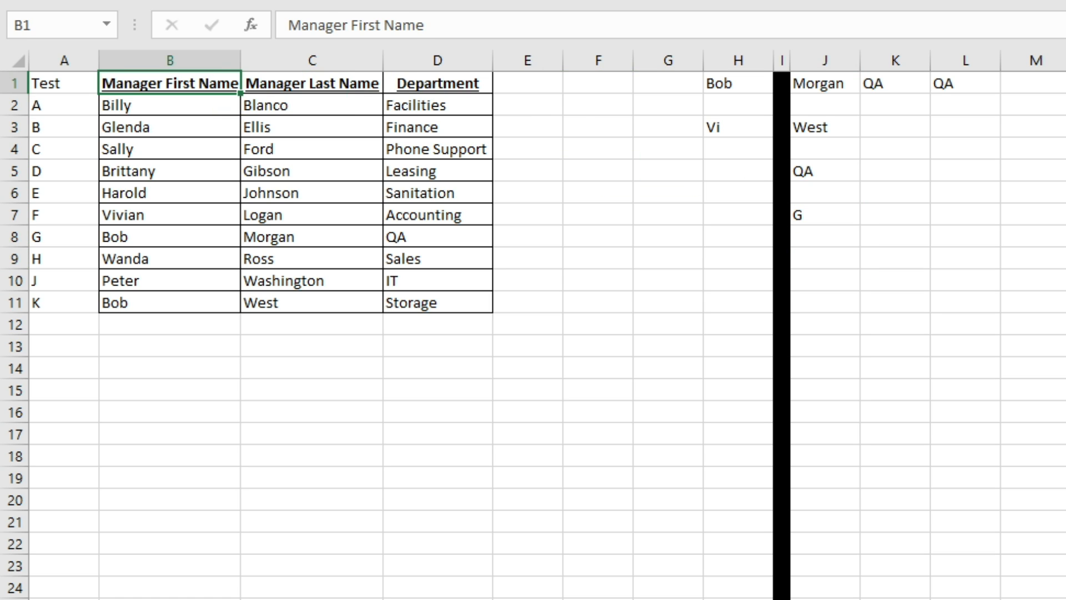
key(ctrl+shift+l)
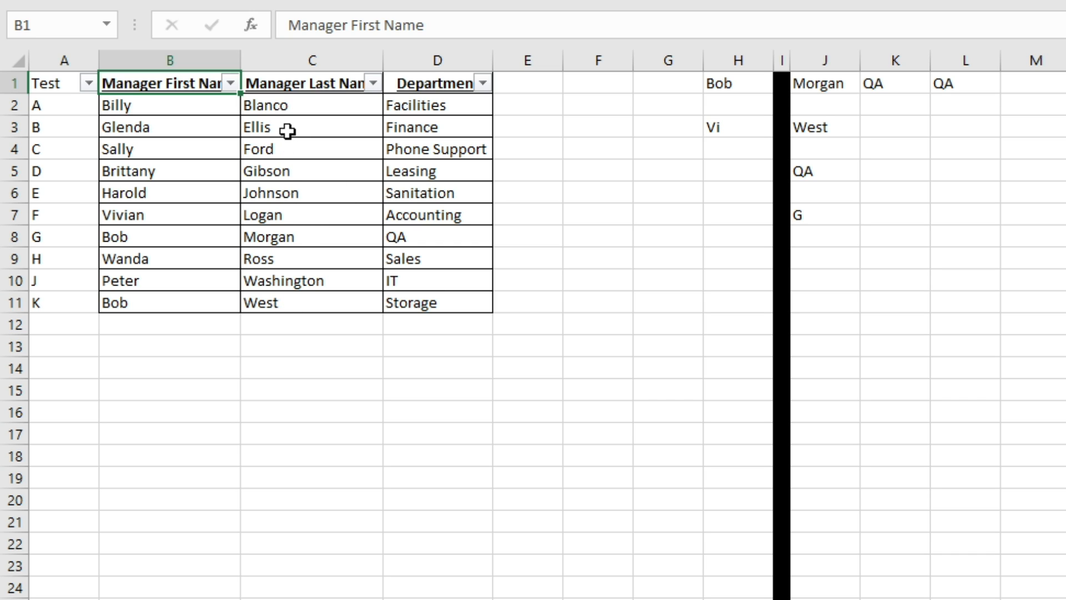
click(373, 83)
key(Escape)
click(829, 171)
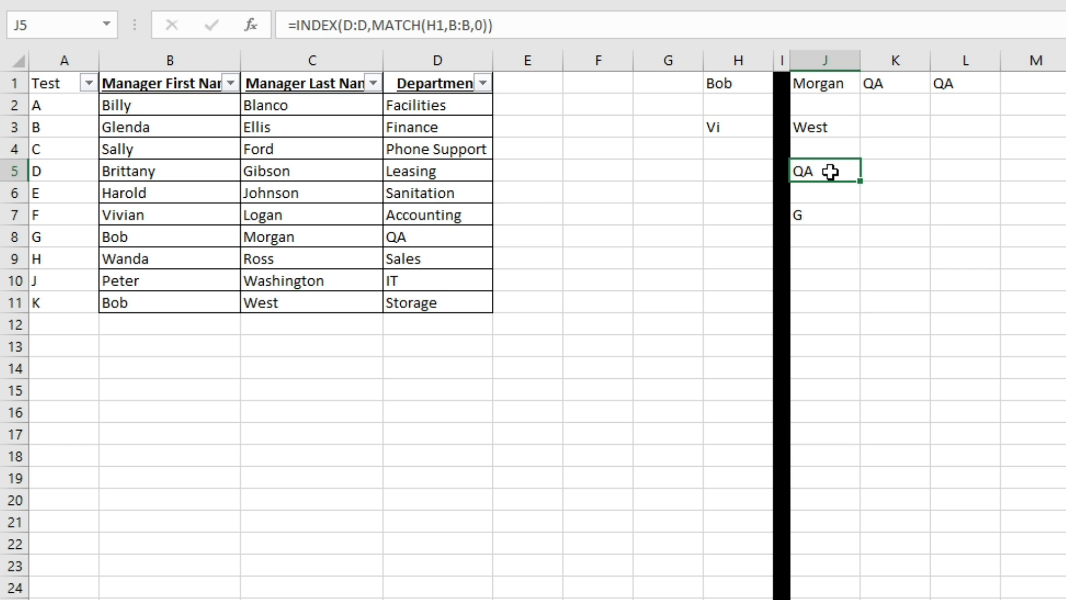
click(822, 215)
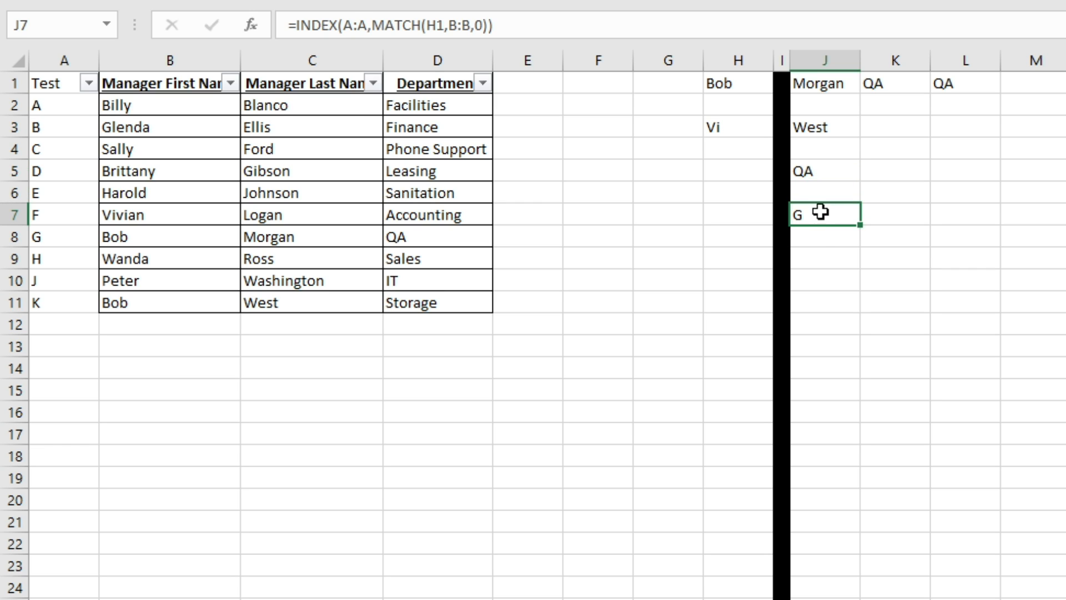
click(319, 84)
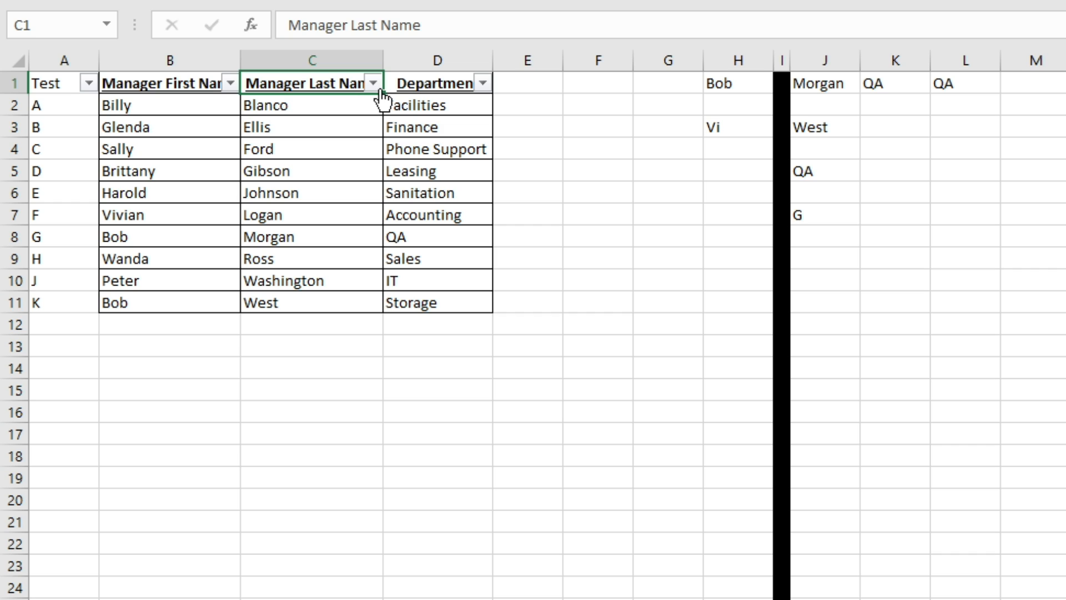
- Sort the table by Manager Last Name from Z to A
click(379, 88)
click(369, 128)
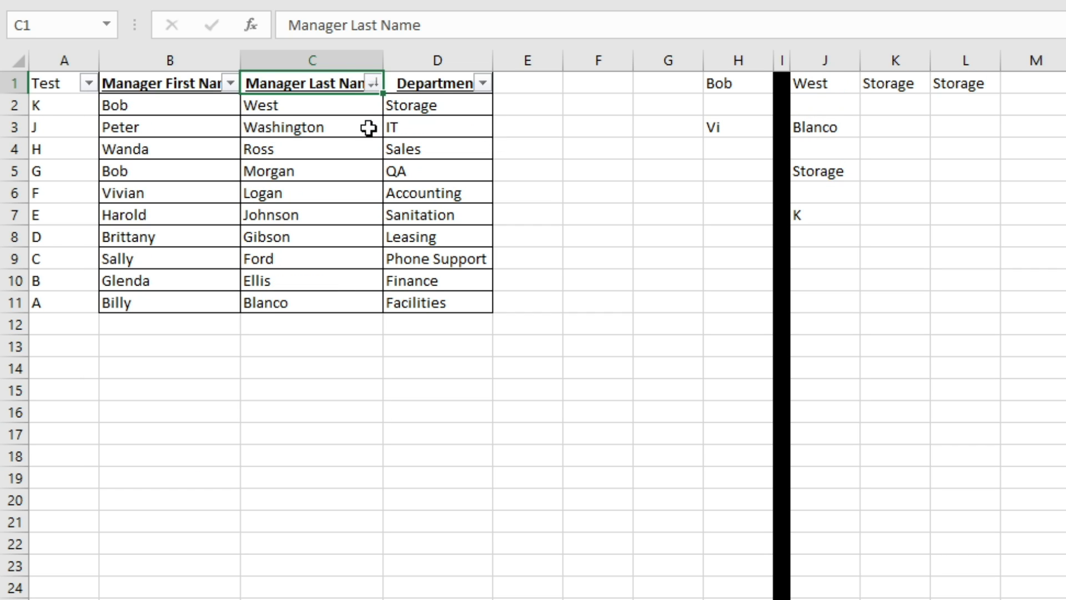